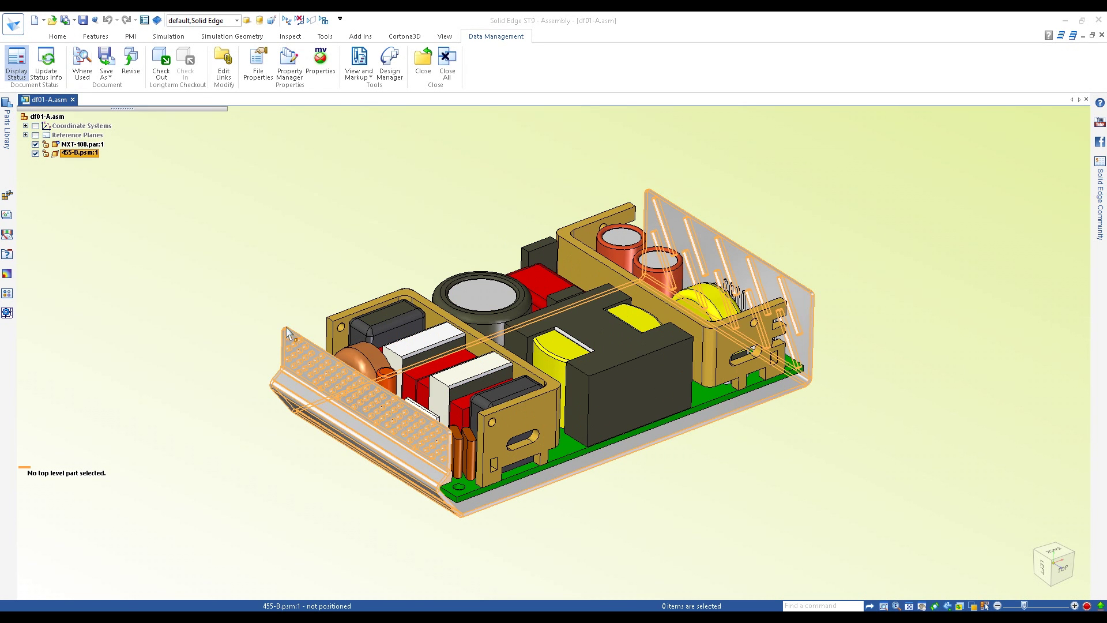
- Start an in-place sheet metal part from the ISO Sheet Metal.psm template with Stainless steel as its material
click(57, 36)
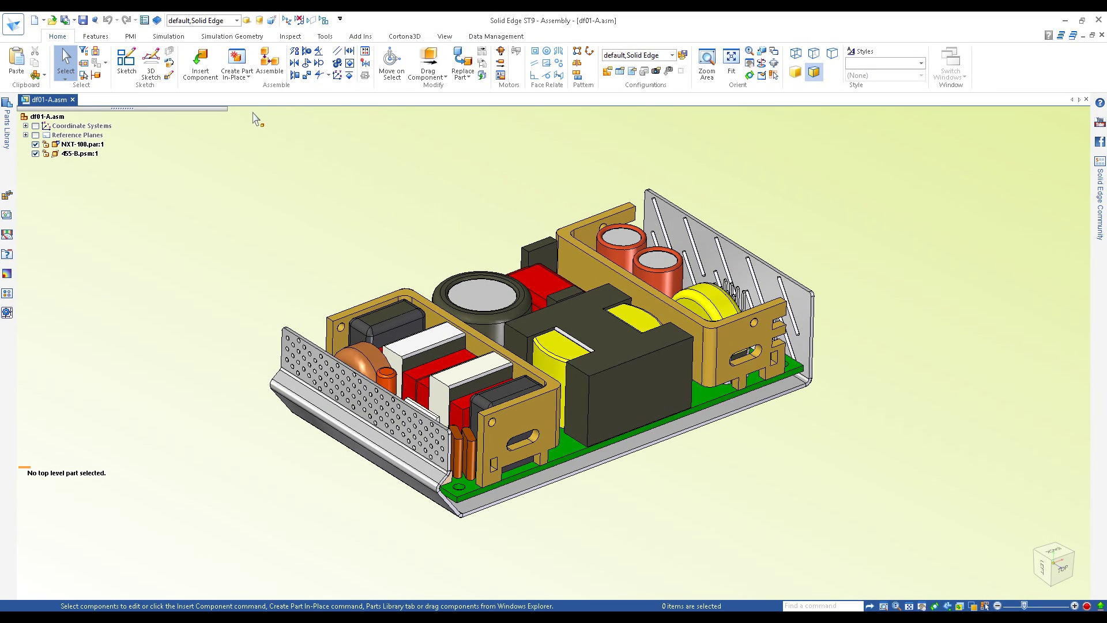
click(237, 59)
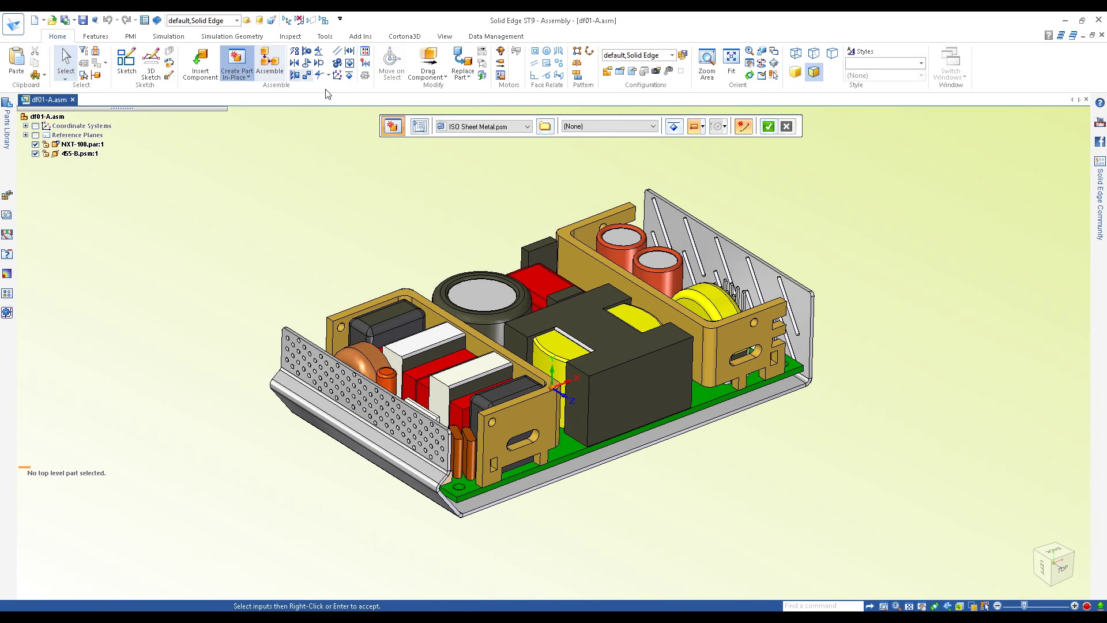
click(605, 126)
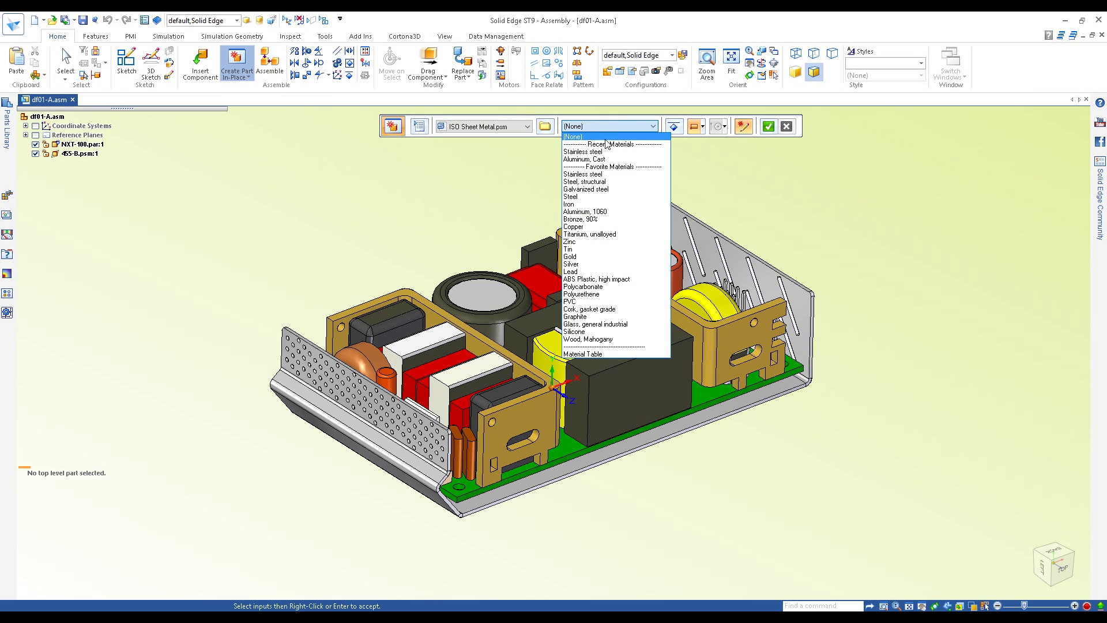
click(776, 177)
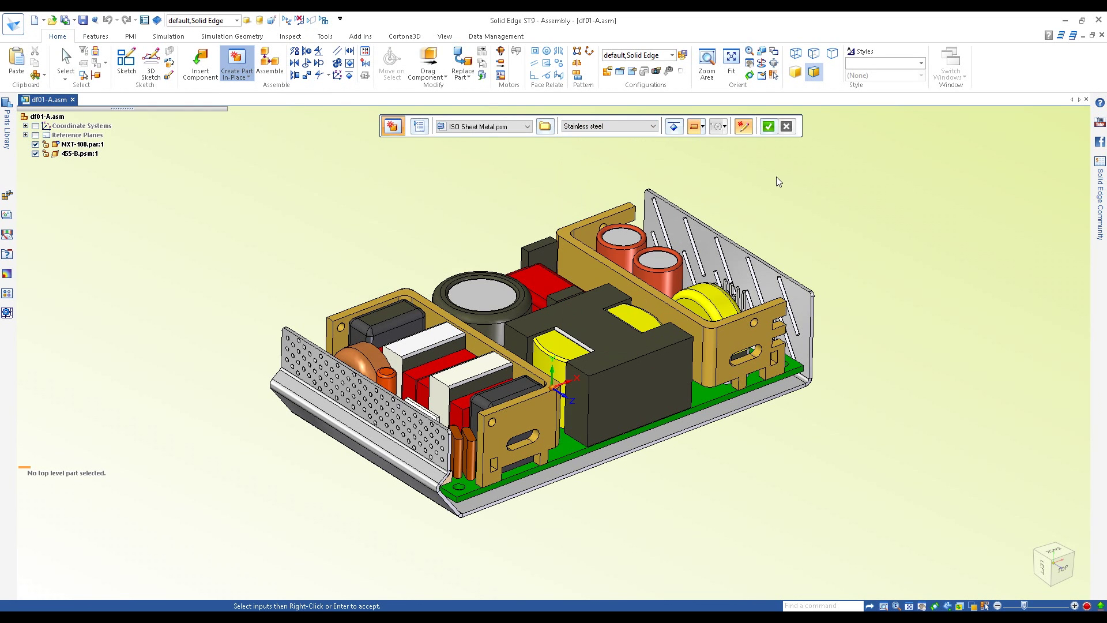
- Accept the part creation inputs and save the part with document number top cover12345 and revision A
right_click(776, 176)
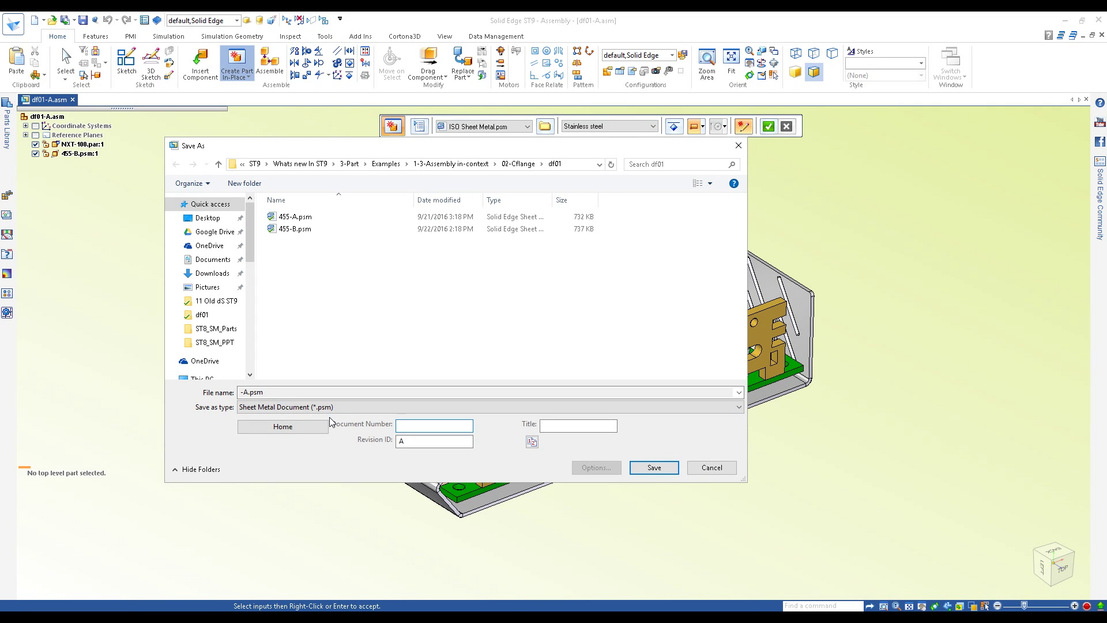
text(top cover12345)
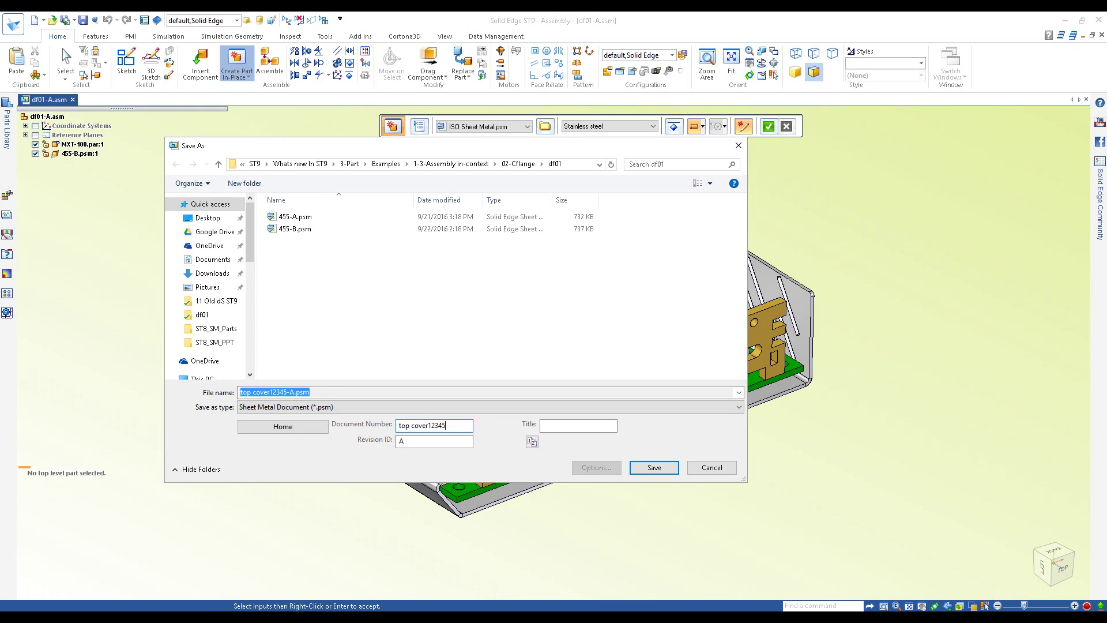
click(657, 467)
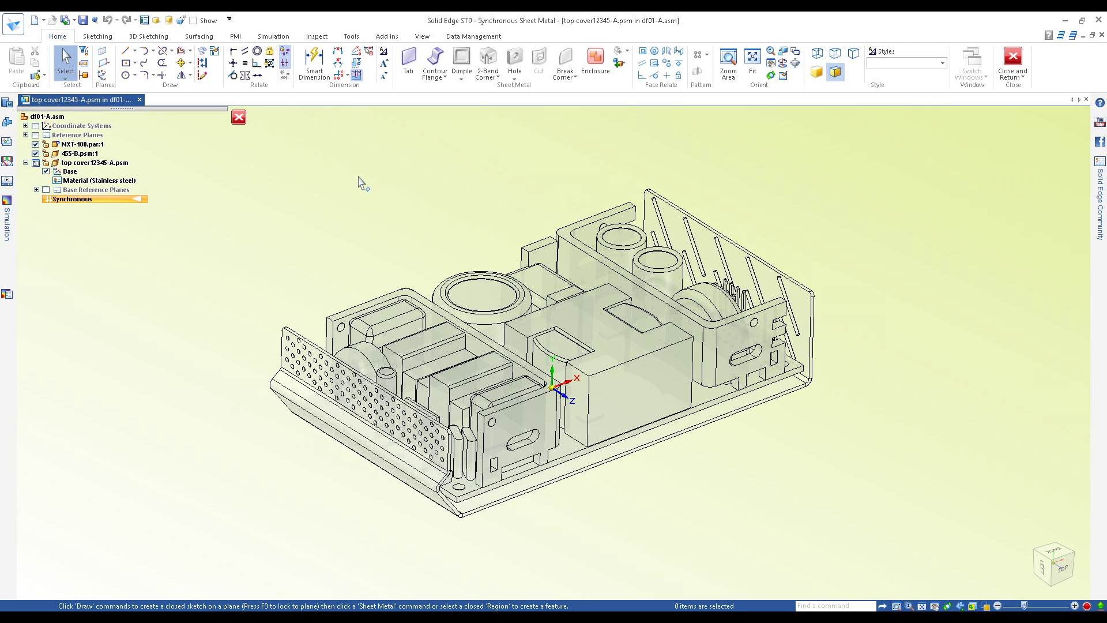
- Project the upper edge of the perforated flange on 455-B onto the YZ base plane as a sketch line
click(436, 69)
middle_drag(389, 195, 343, 182)
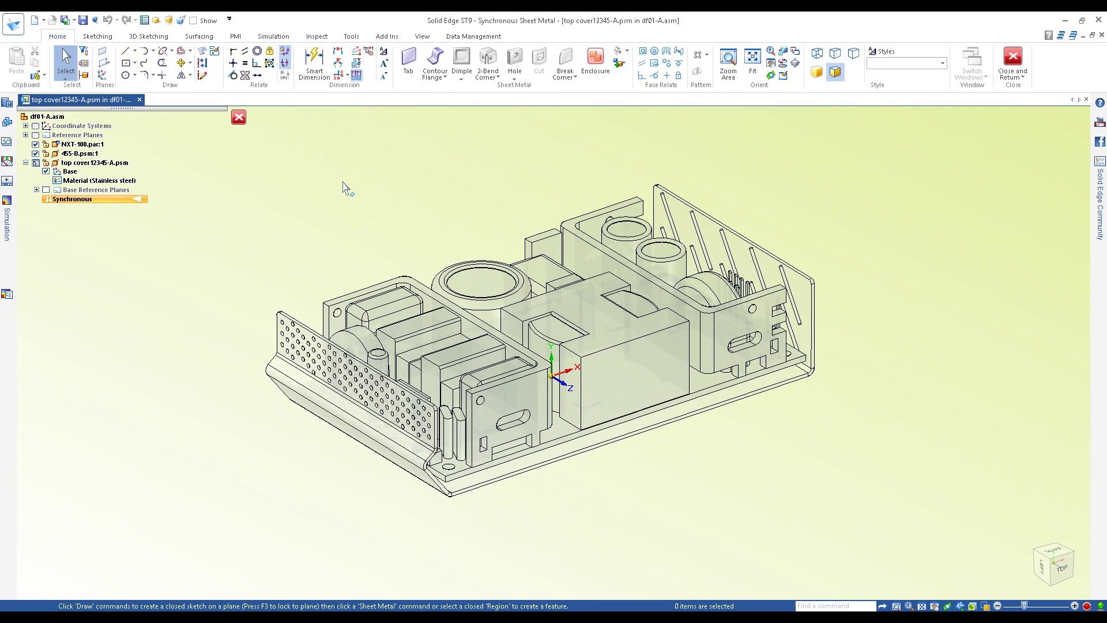
click(202, 53)
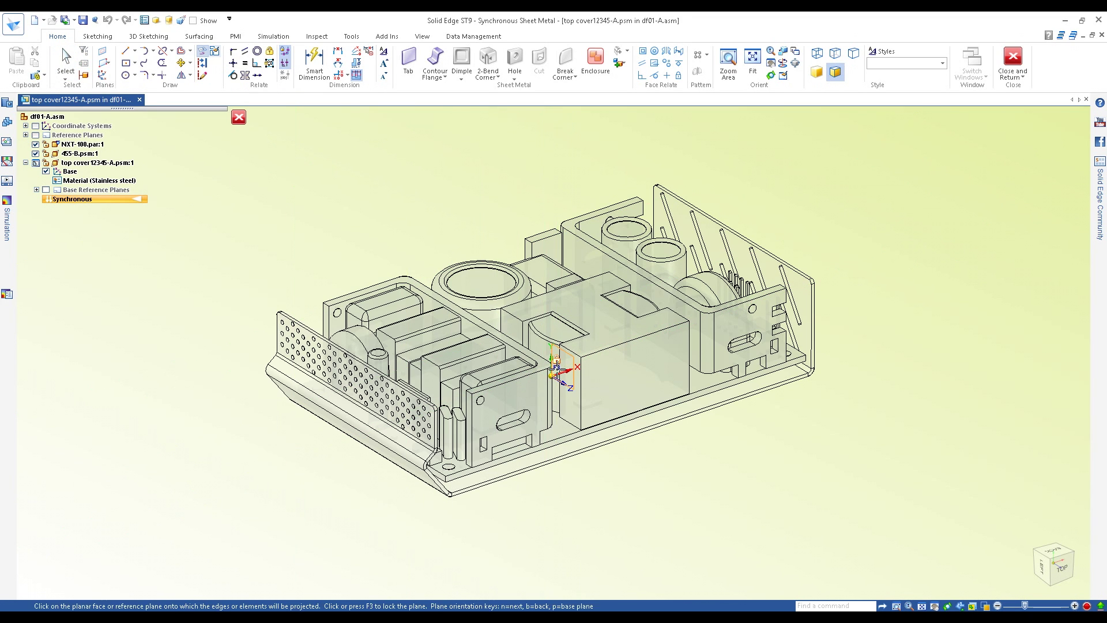
click(557, 372)
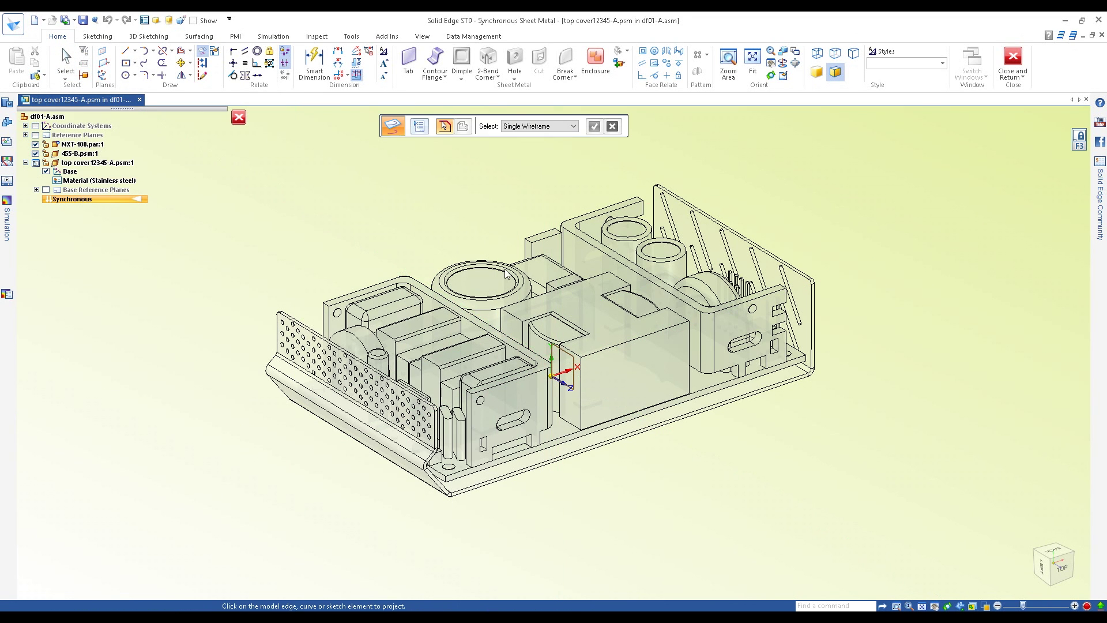
scroll(506, 274, up, 5)
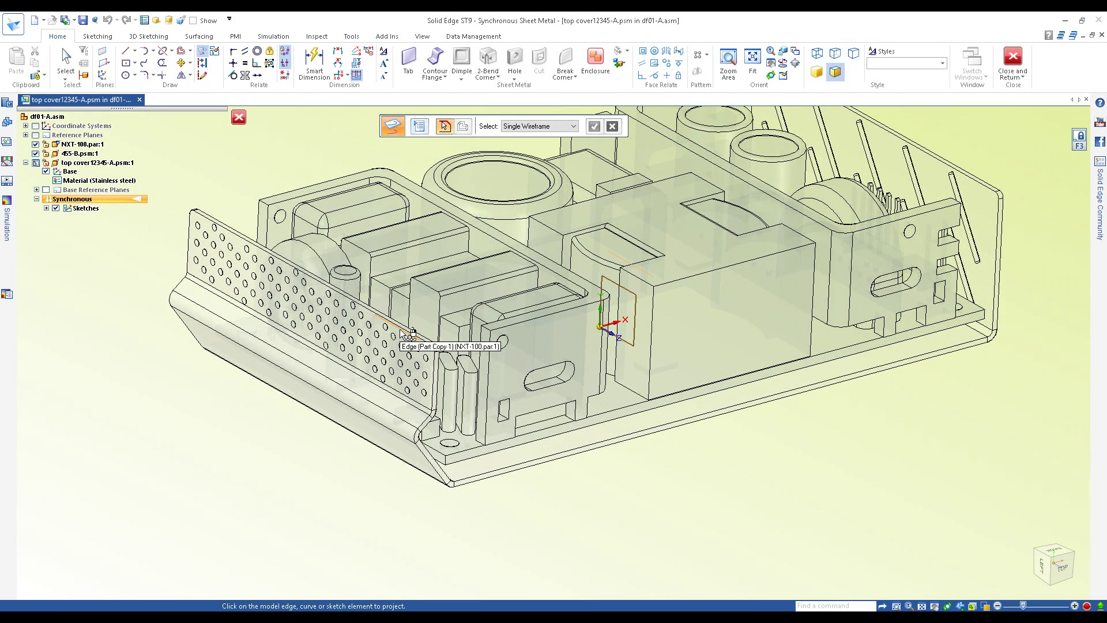
scroll(394, 327, up, 1)
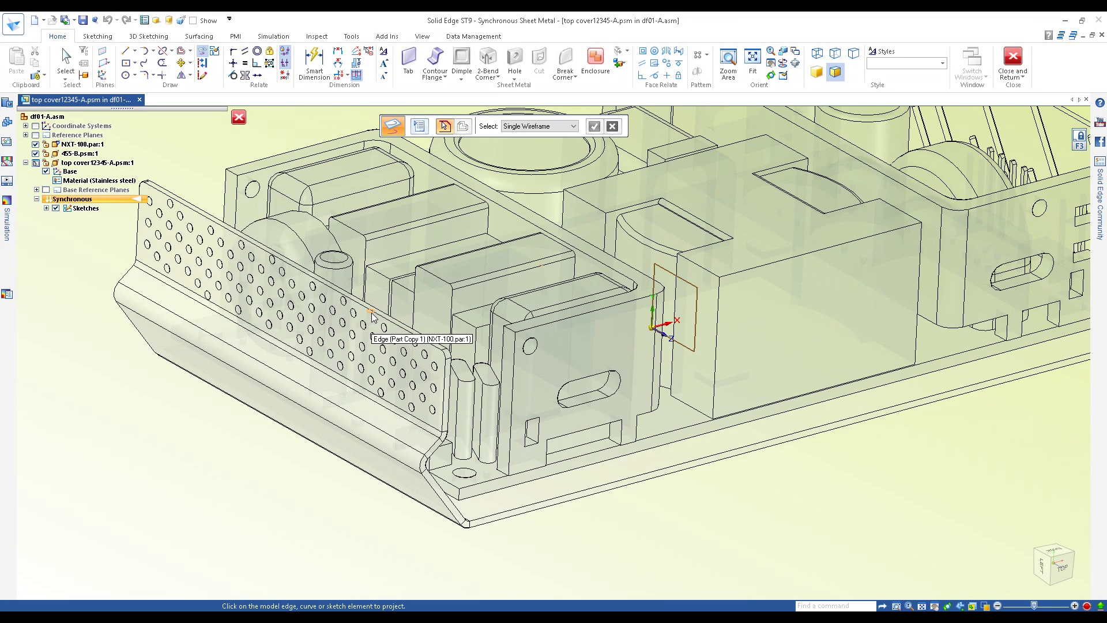
right_click(371, 316)
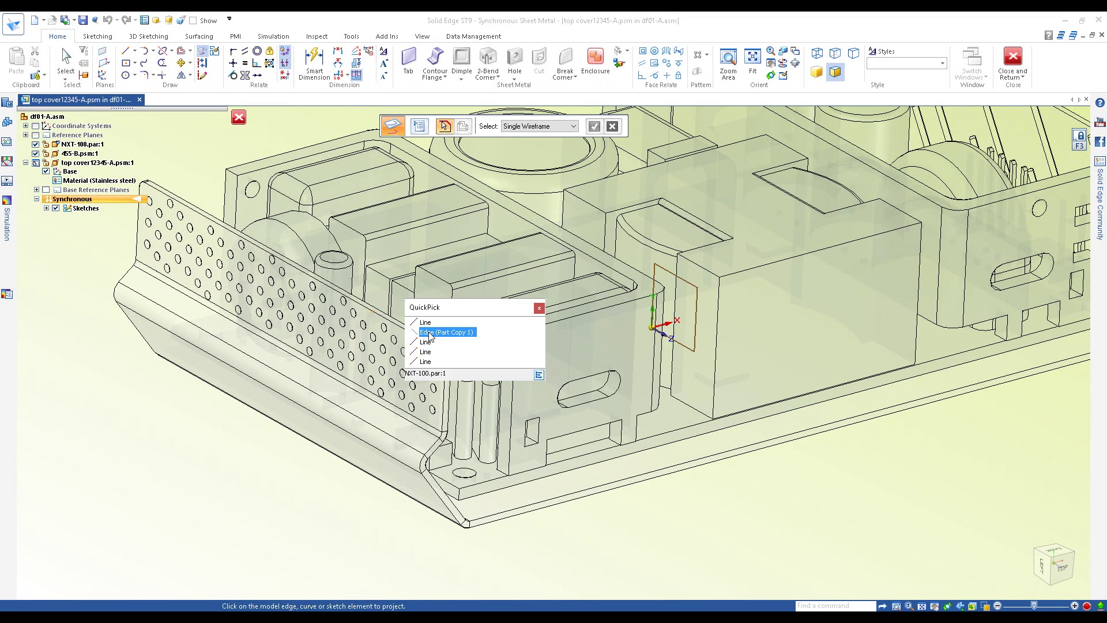
click(427, 361)
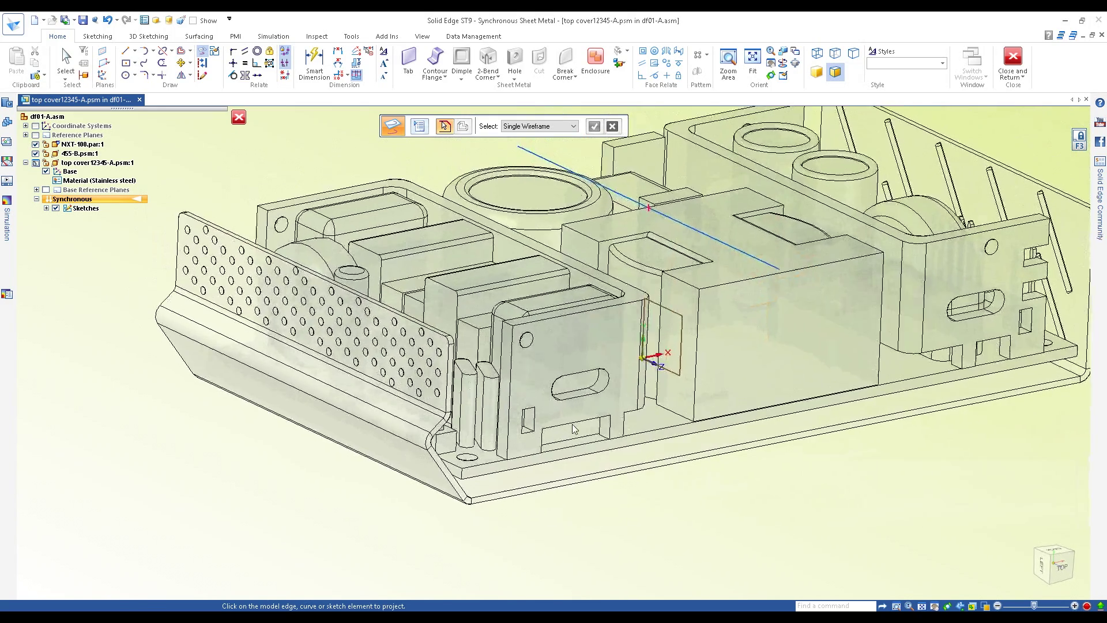
- Project the vertical end edge of the perforated flange onto the same sketch plane
scroll(485, 358, up, 1)
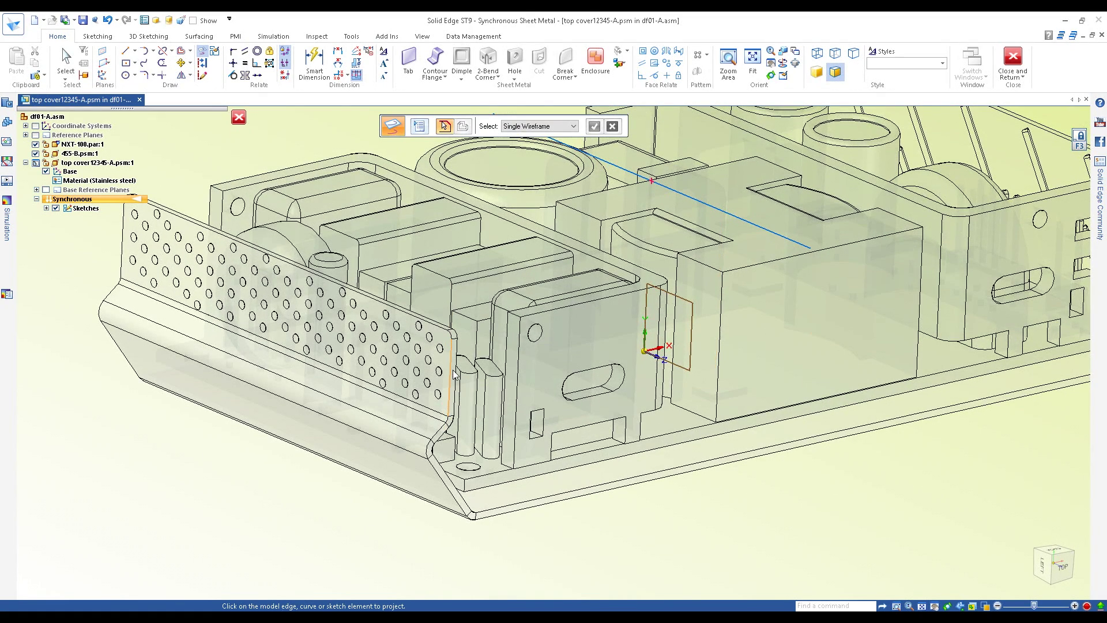
click(449, 372)
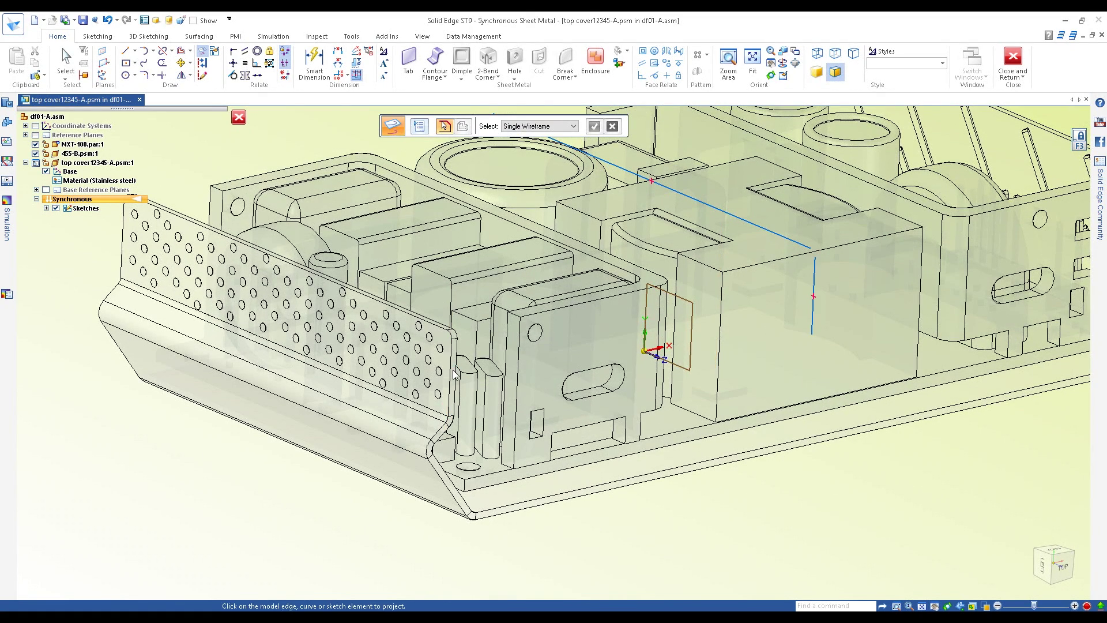
right_click(454, 341)
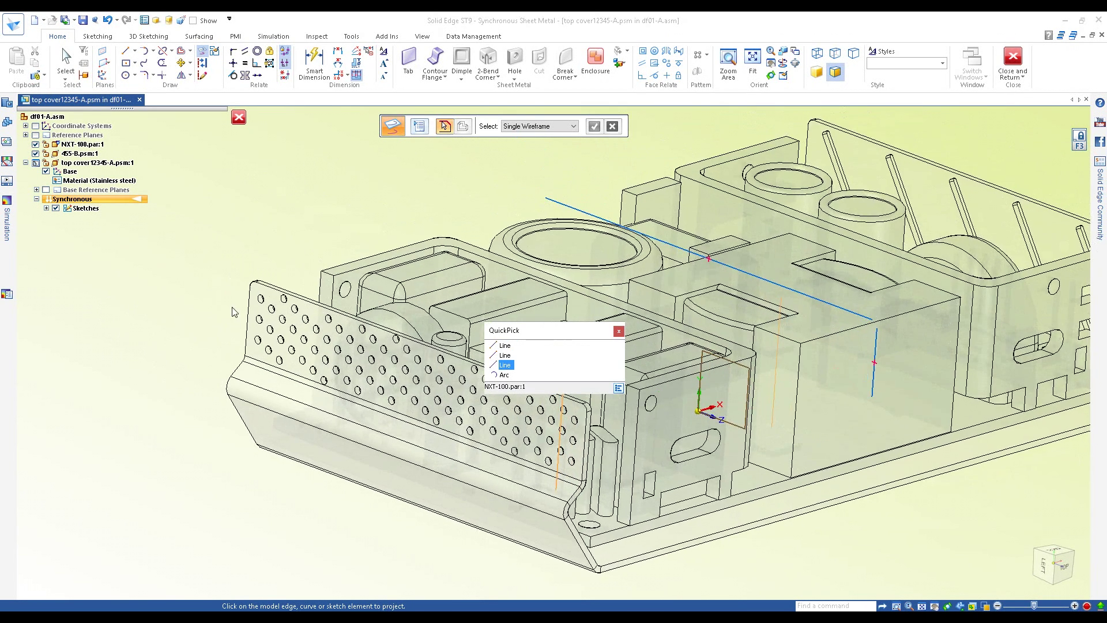
click(619, 332)
middle_drag(550, 216, 620, 279)
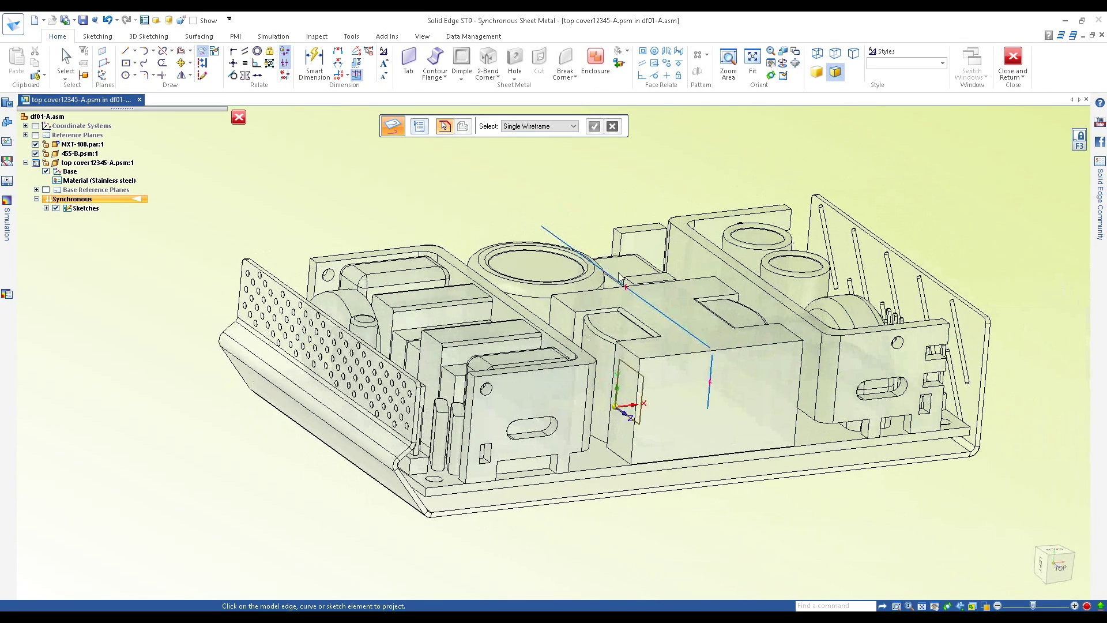
- Delete both projected sketch lines, the one from the flange's upper edge and the one from its end edge
click(435, 64)
key(Escape)
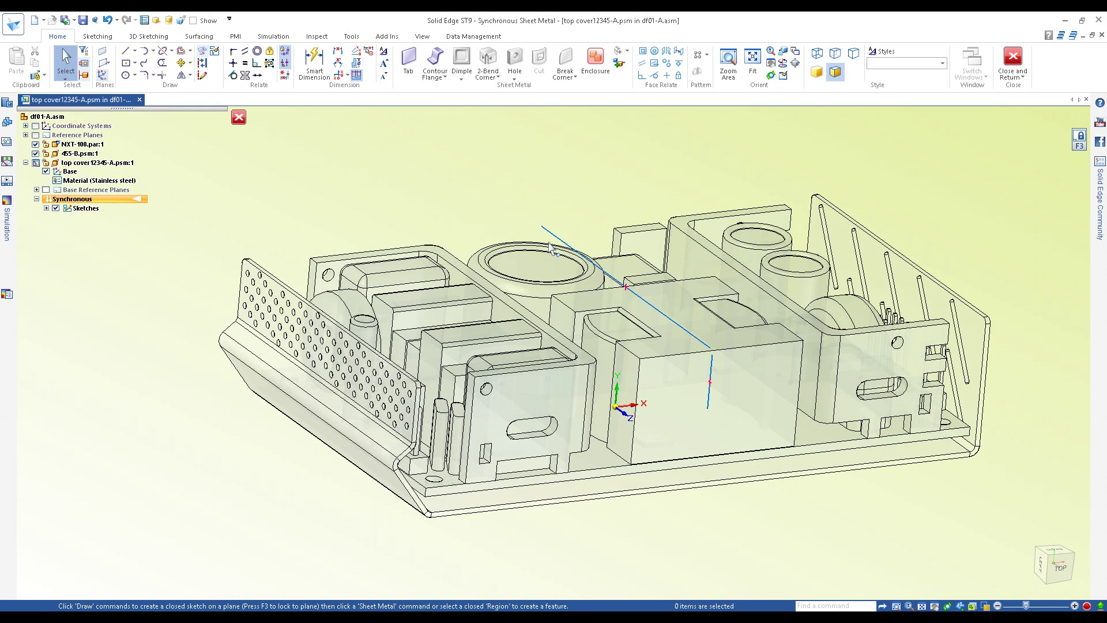
click(554, 236)
key(Delete)
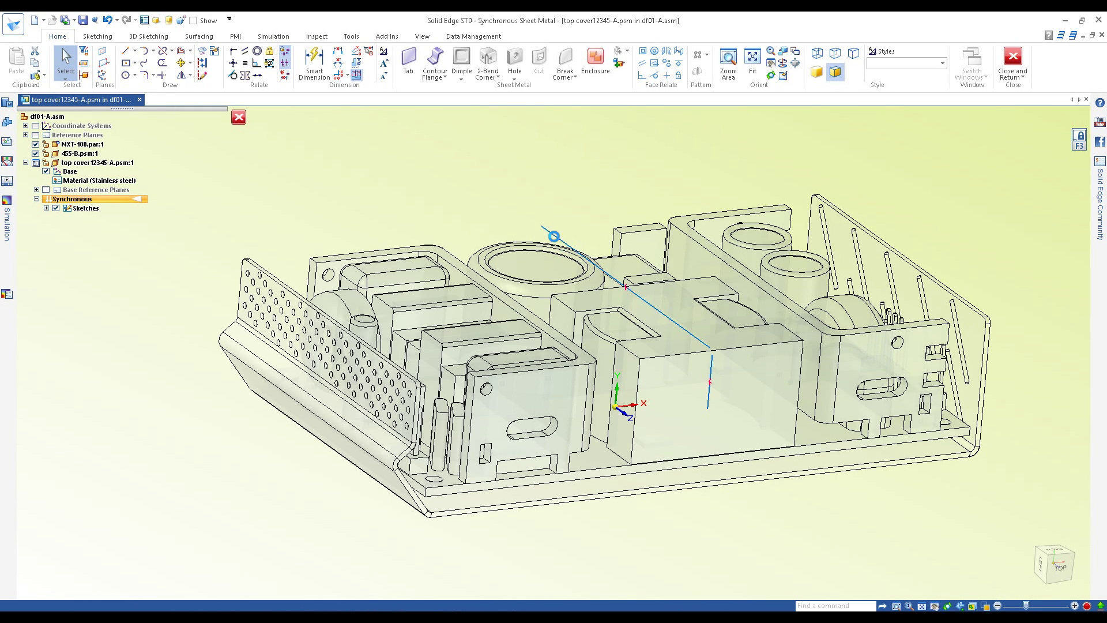
click(709, 370)
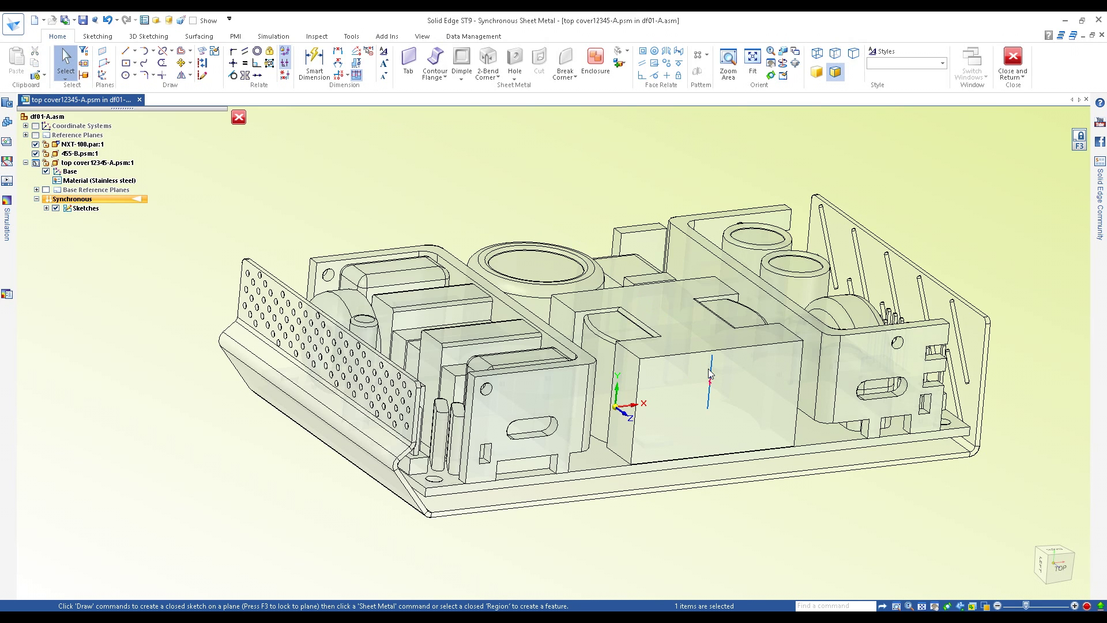
key(Delete)
middle_drag(563, 243, 530, 231)
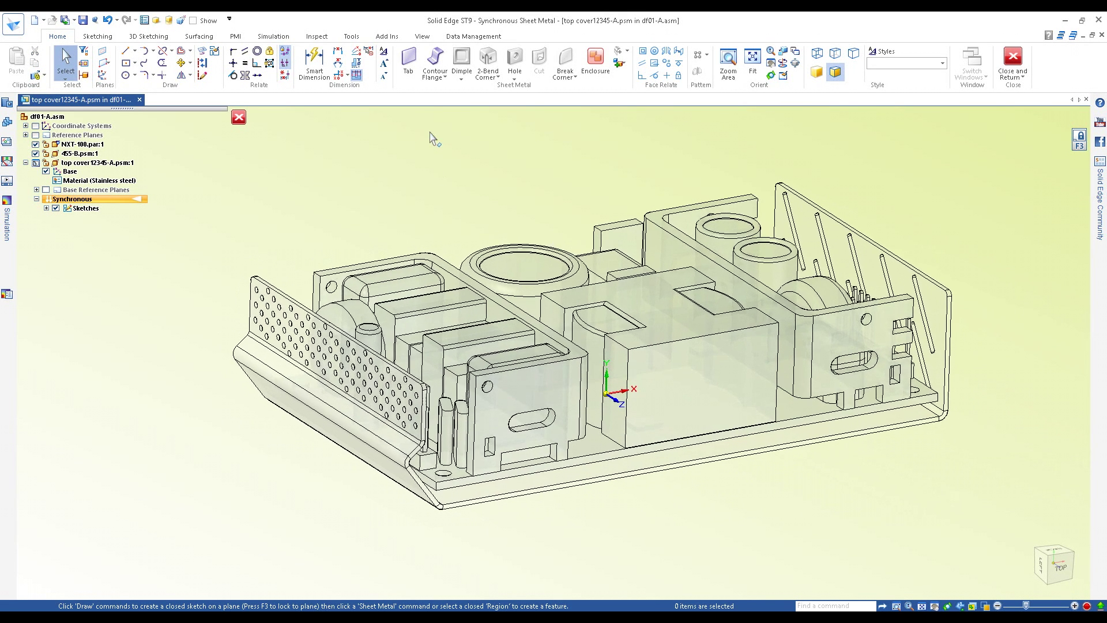
- Start a contour flange with its profile on the YZ base plane and set edge selection to Single
click(436, 72)
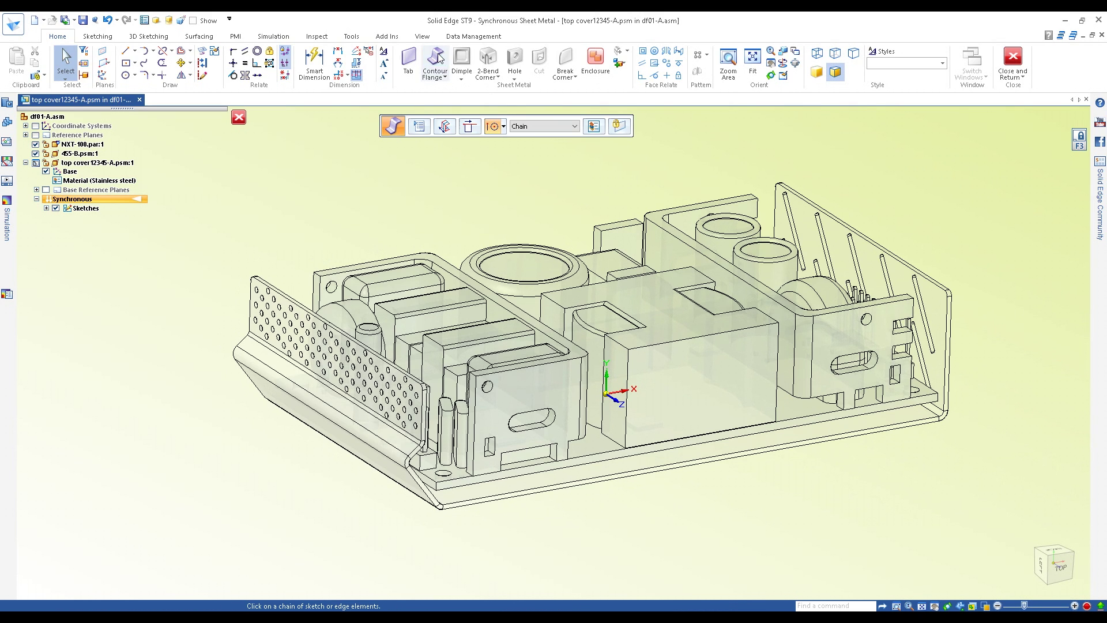
click(616, 128)
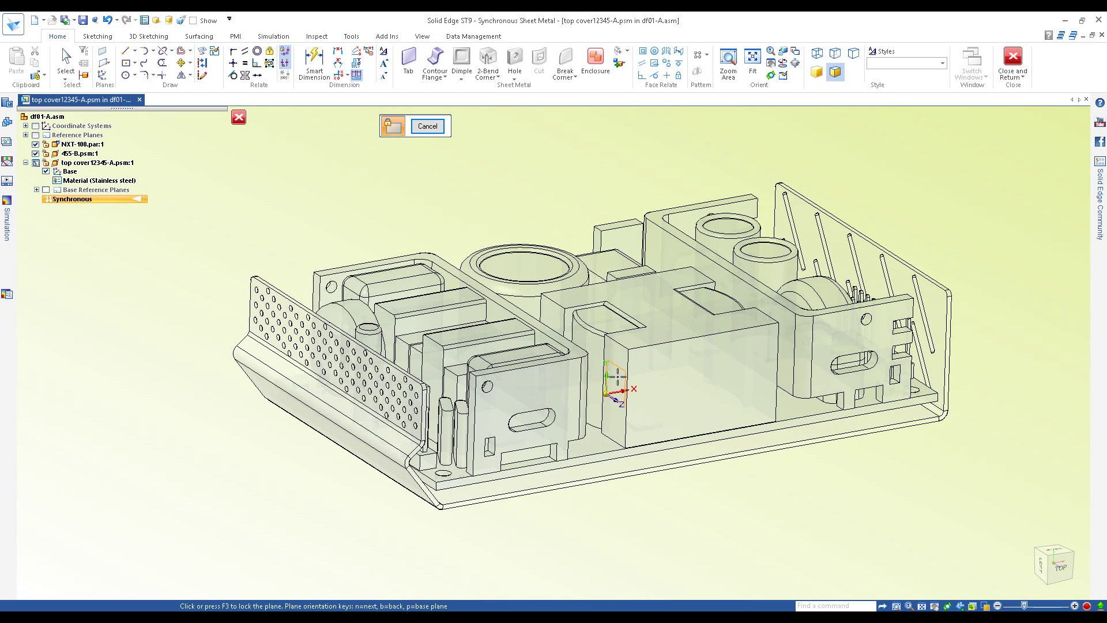
click(616, 382)
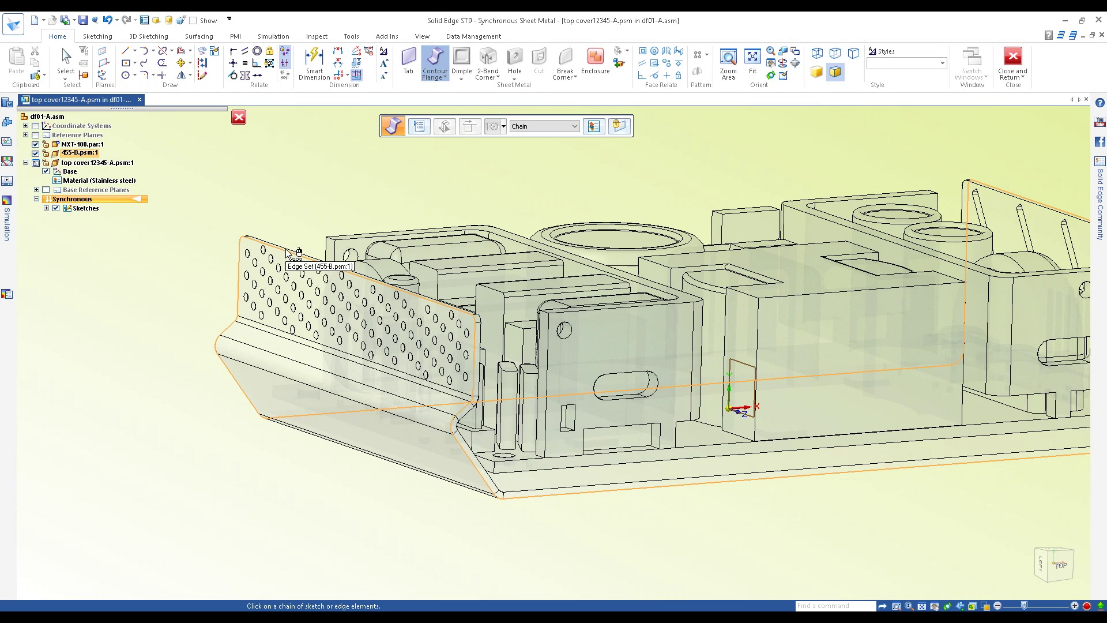
click(524, 128)
click(568, 142)
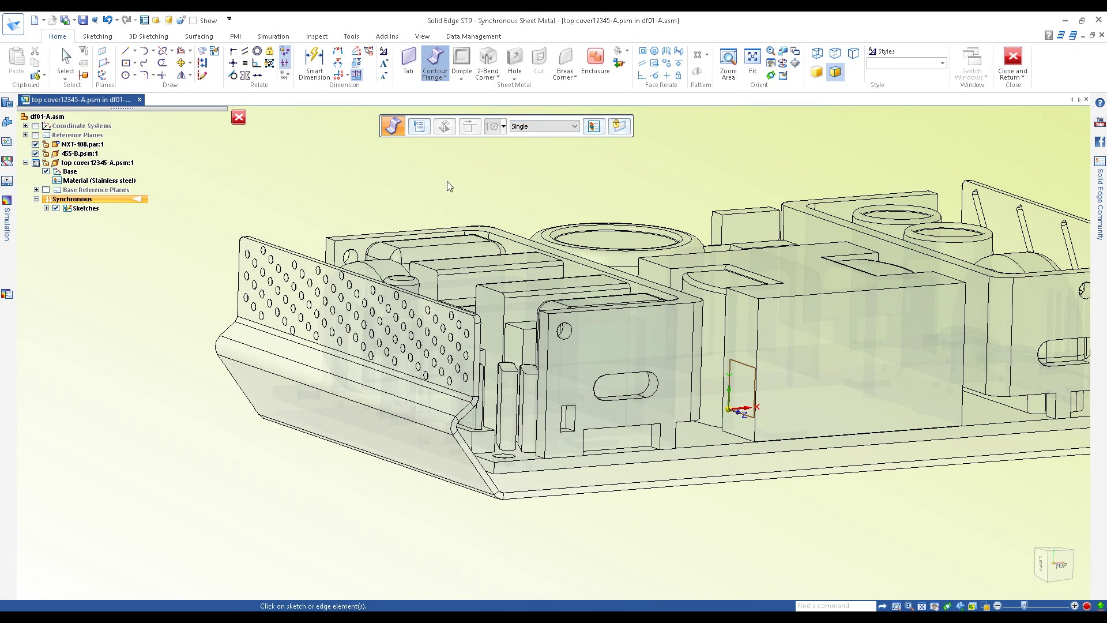
- Add the perforated flange's upper edge, near corner, near end edge and the bend and slanted edges below it to the contour profile
click(289, 252)
middle_drag(569, 298, 533, 237)
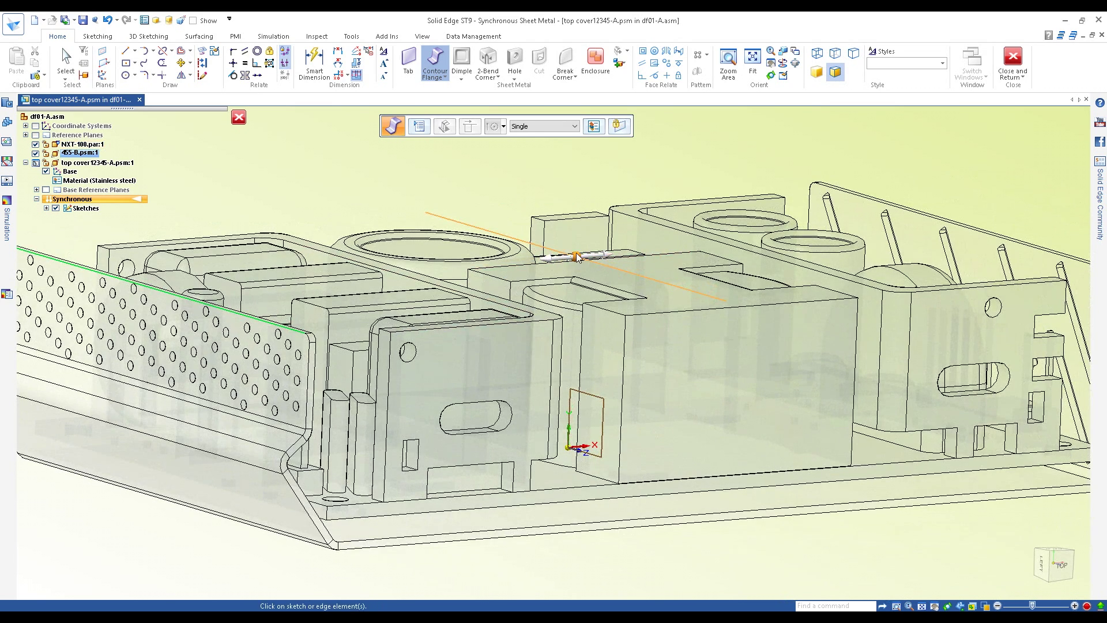
click(332, 328)
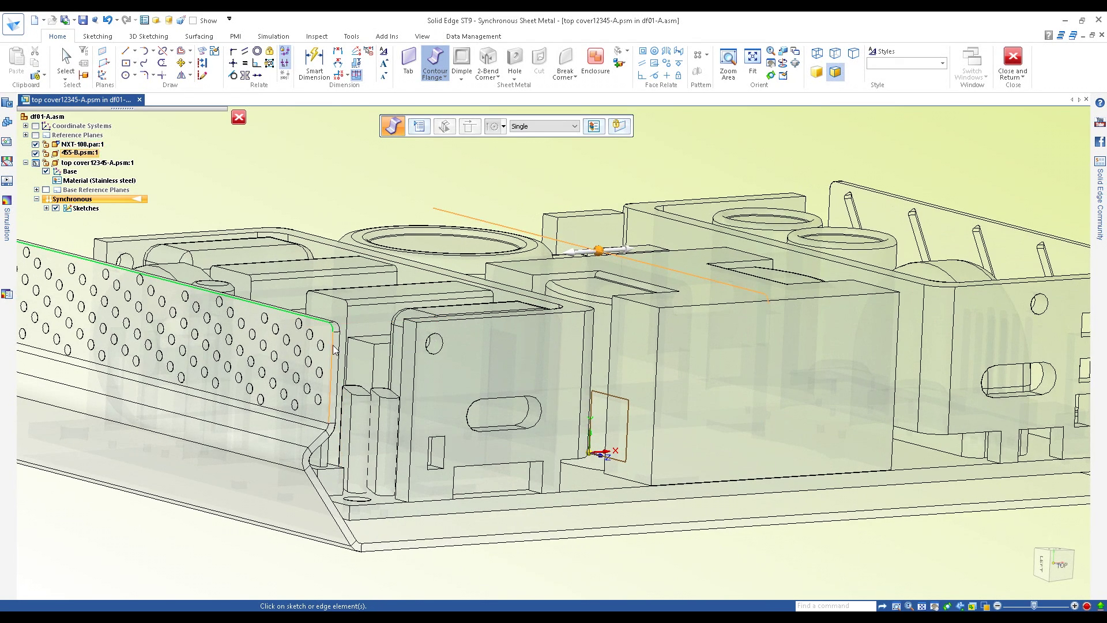
click(333, 349)
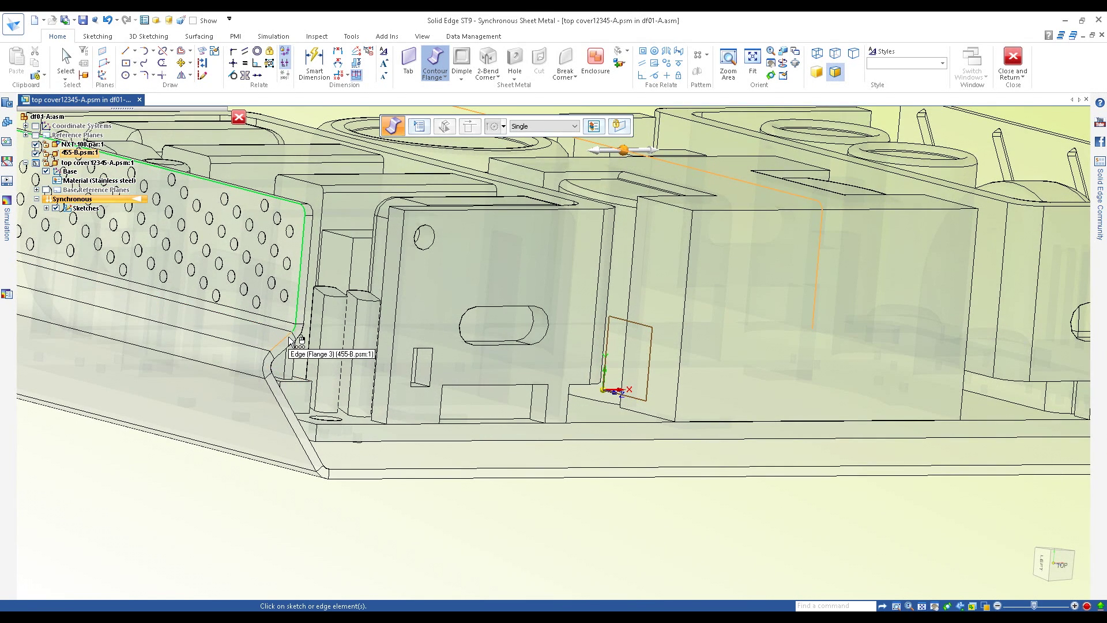
click(269, 364)
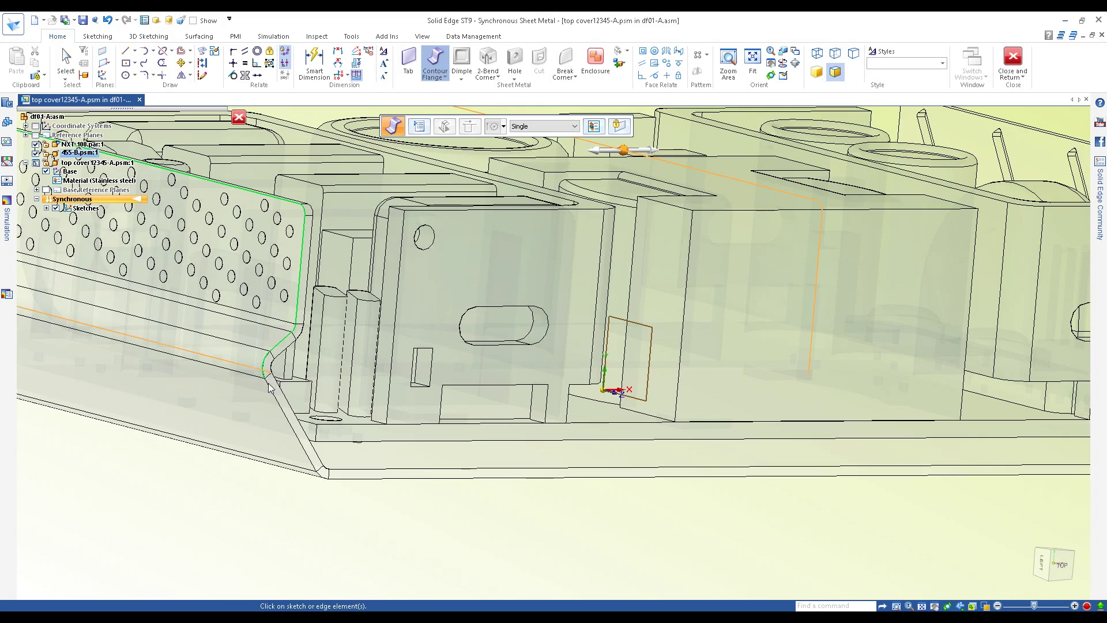
click(281, 398)
- Add the corner, end edge, bend edges and lower side edge at the perforated flange's opposite end to the contour profile
middle_drag(761, 361, 310, 255)
scroll(323, 254, up, 2)
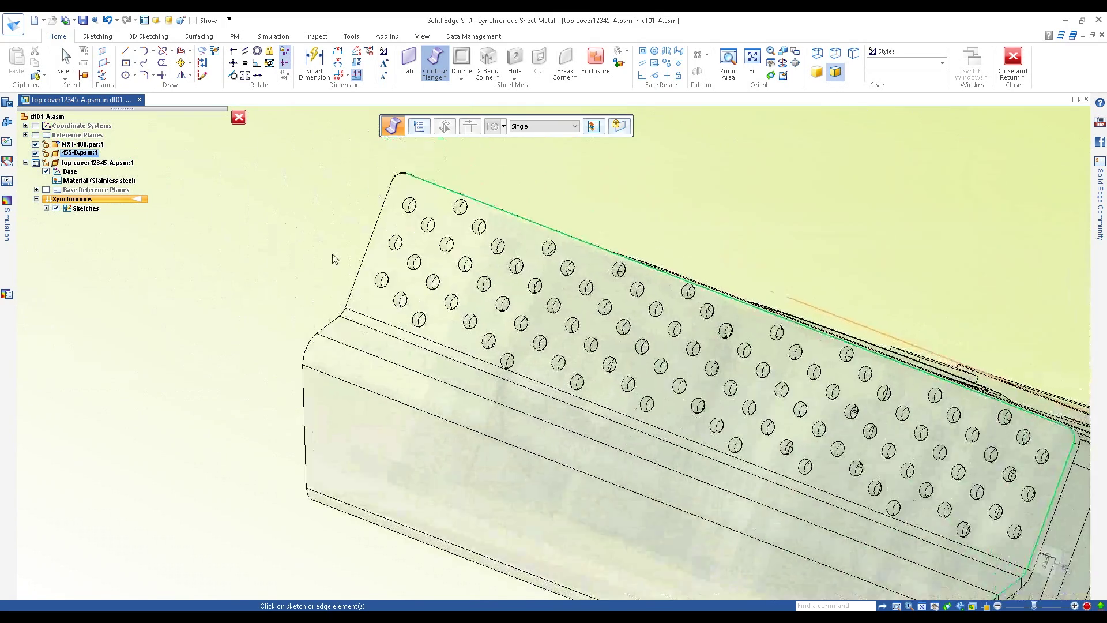
click(382, 198)
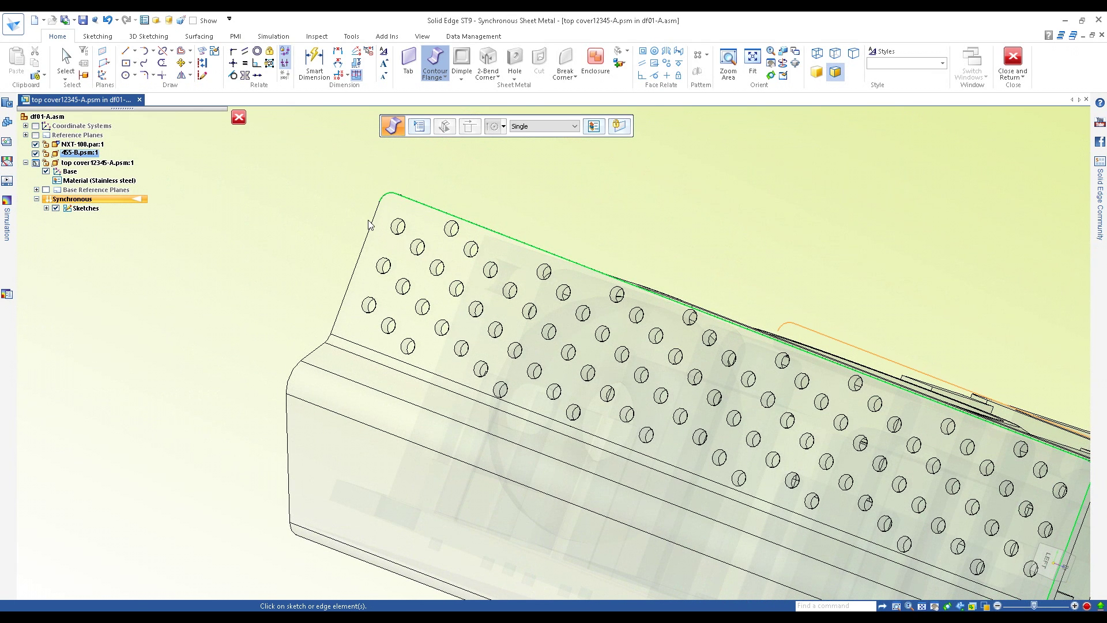
click(373, 221)
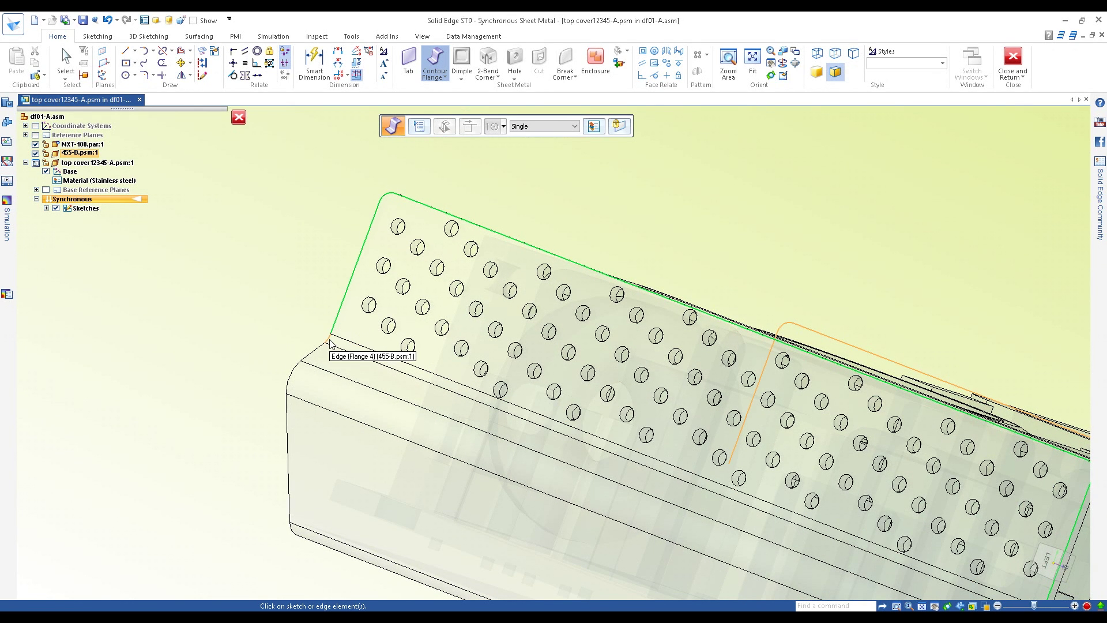
click(313, 352)
click(298, 371)
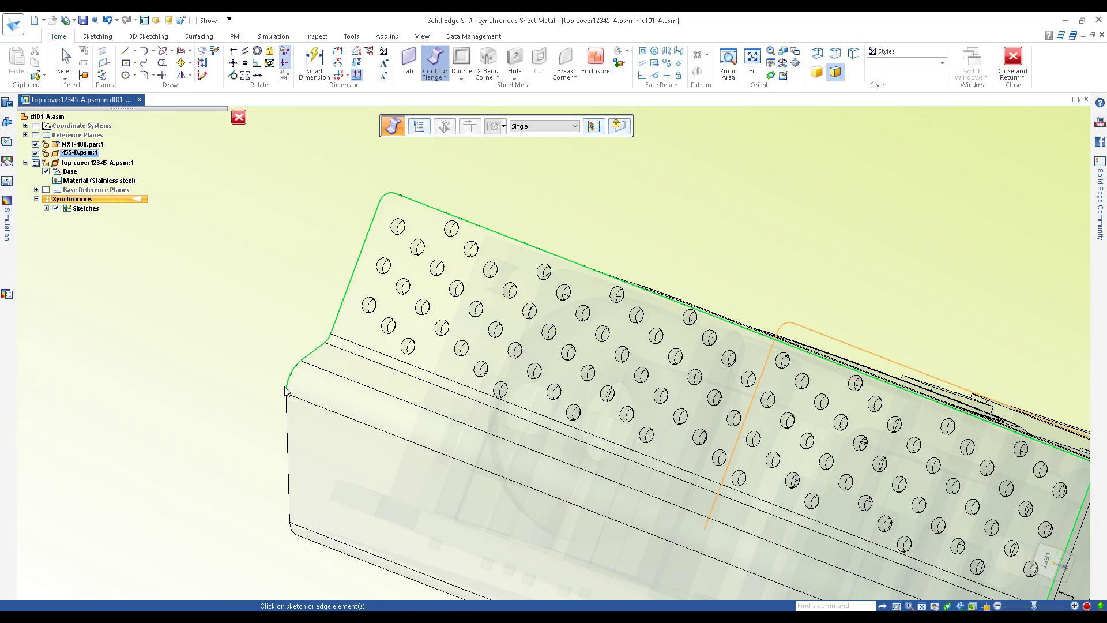
click(286, 407)
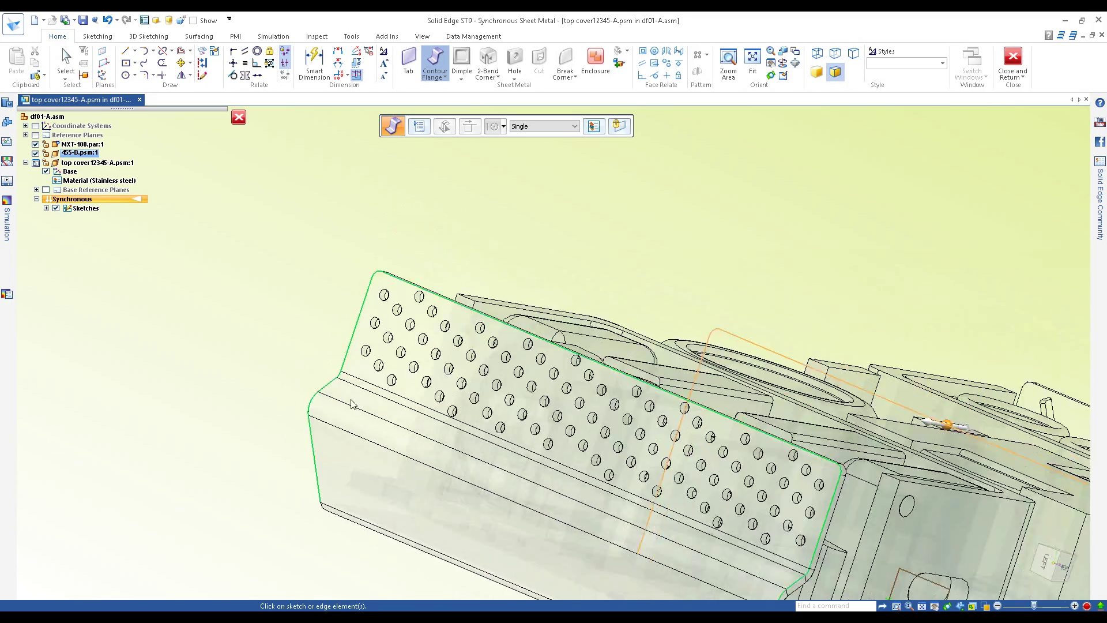
- Extrude the contour flange symmetrically from its profile plane to the upper edge keypoint of the chassis's slotted flange
scroll(402, 356, down, 5)
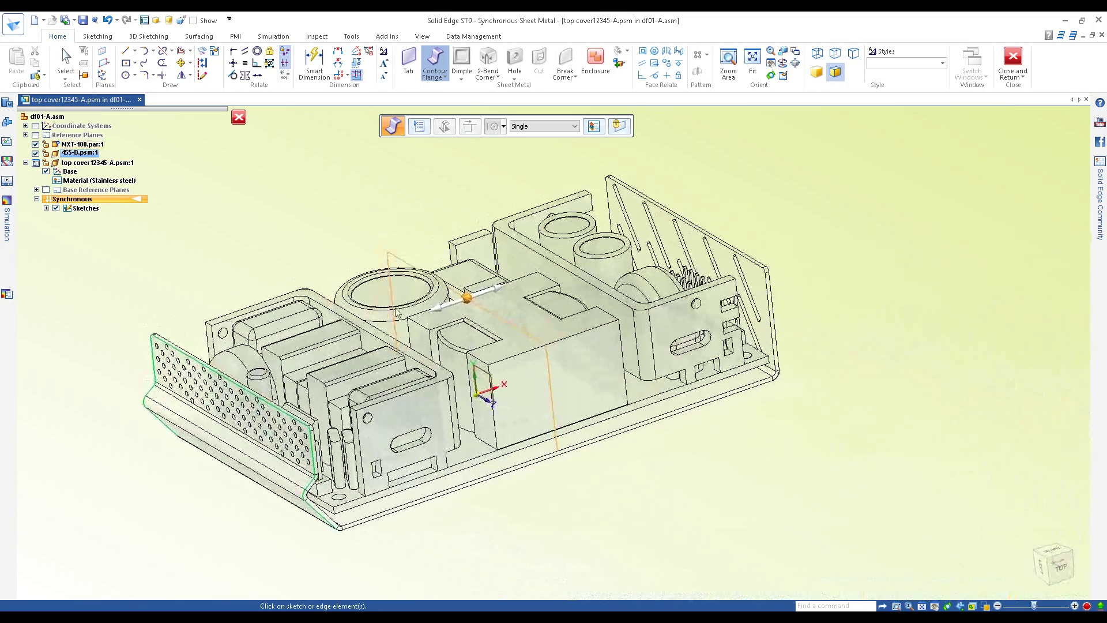
scroll(423, 298, up, 2)
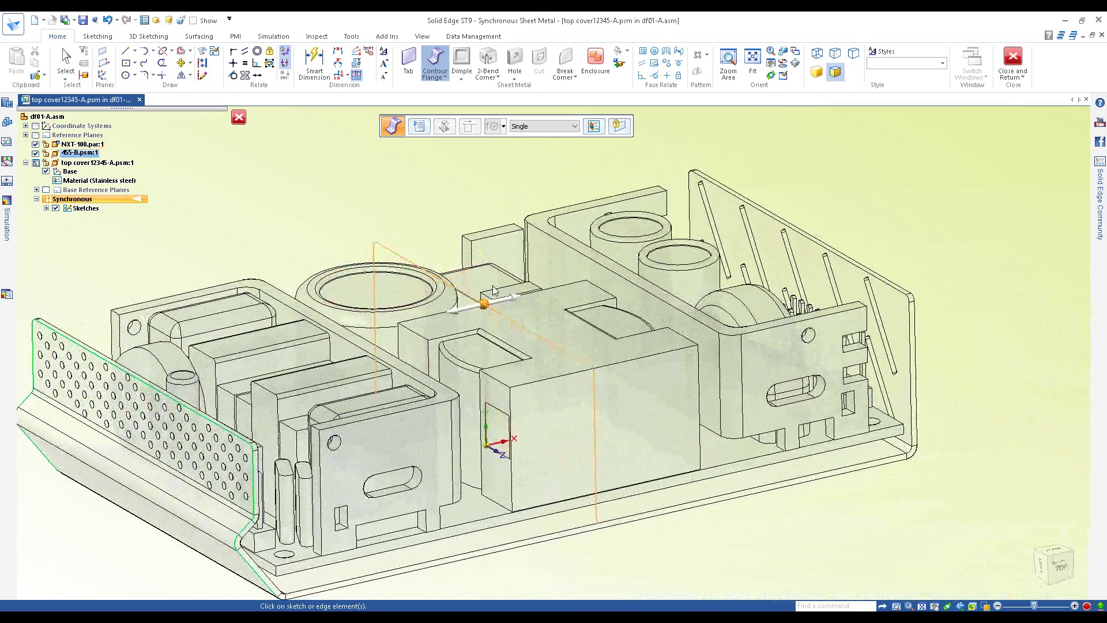
click(494, 302)
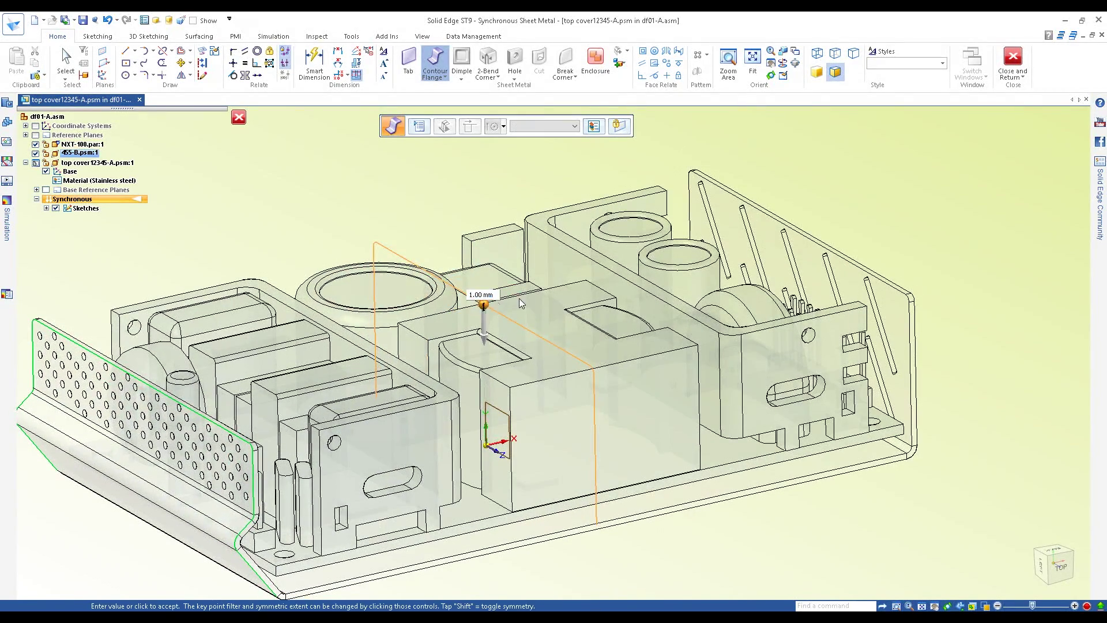
middle_drag(619, 237, 759, 249)
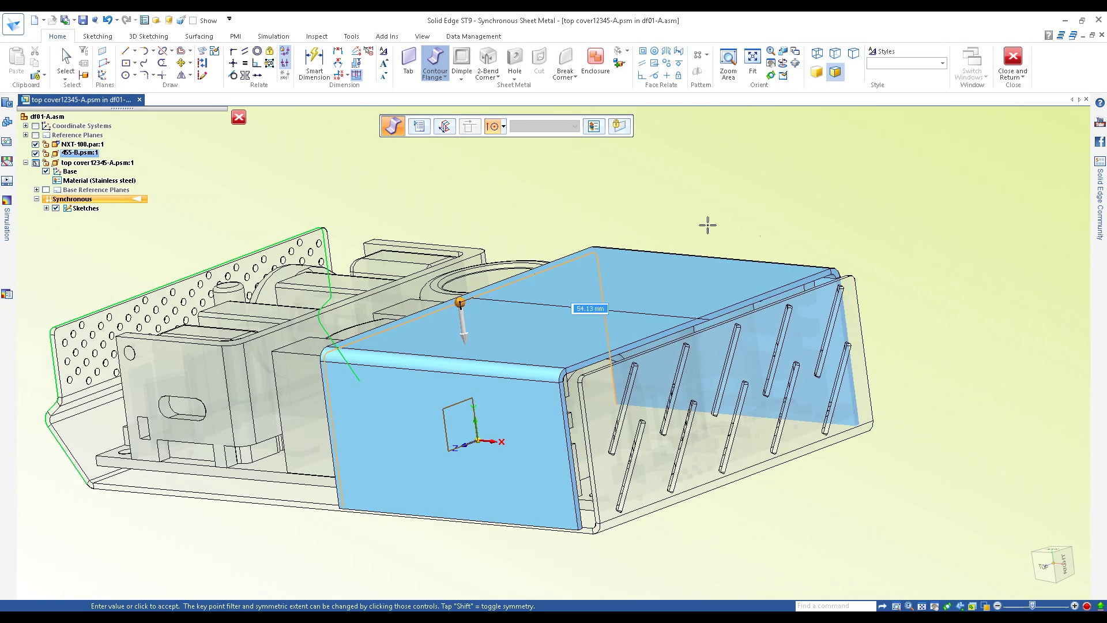
middle_drag(706, 225, 504, 161)
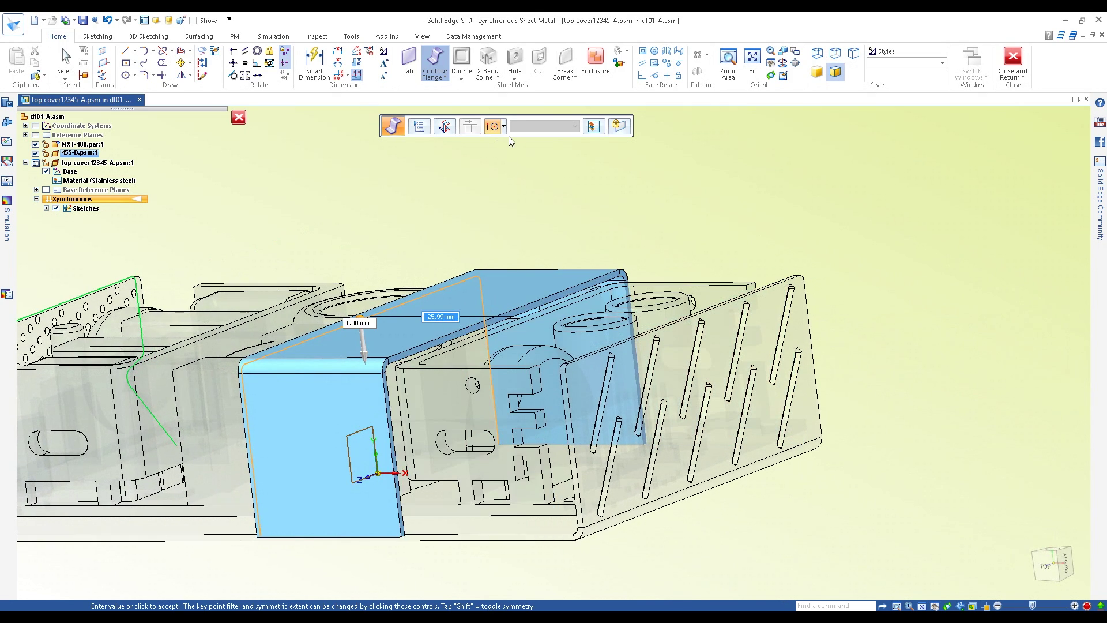
click(444, 127)
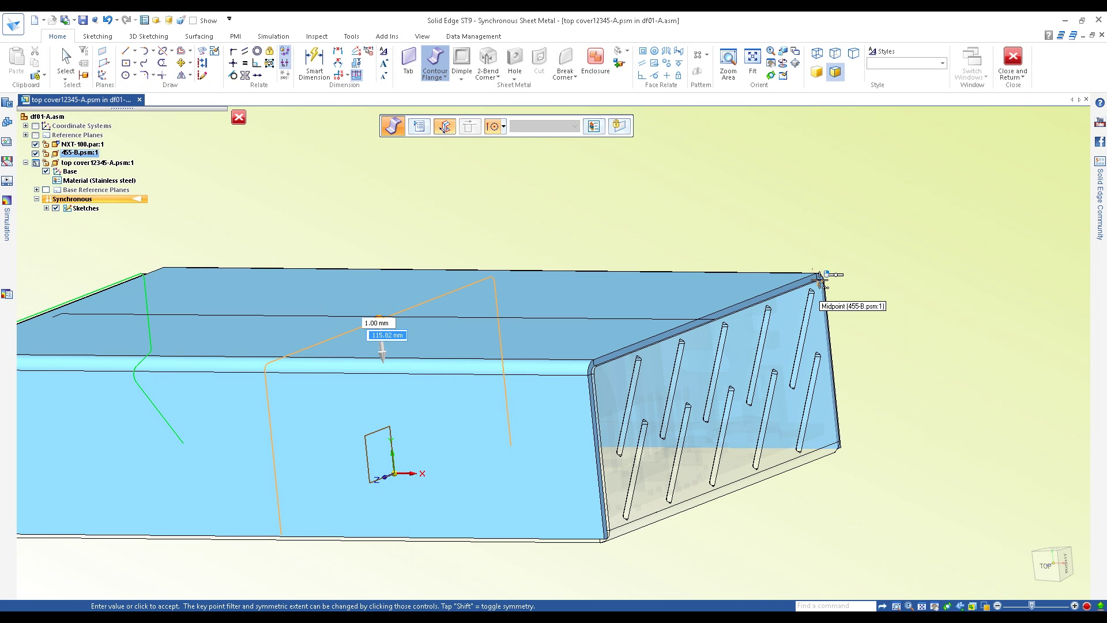
click(823, 278)
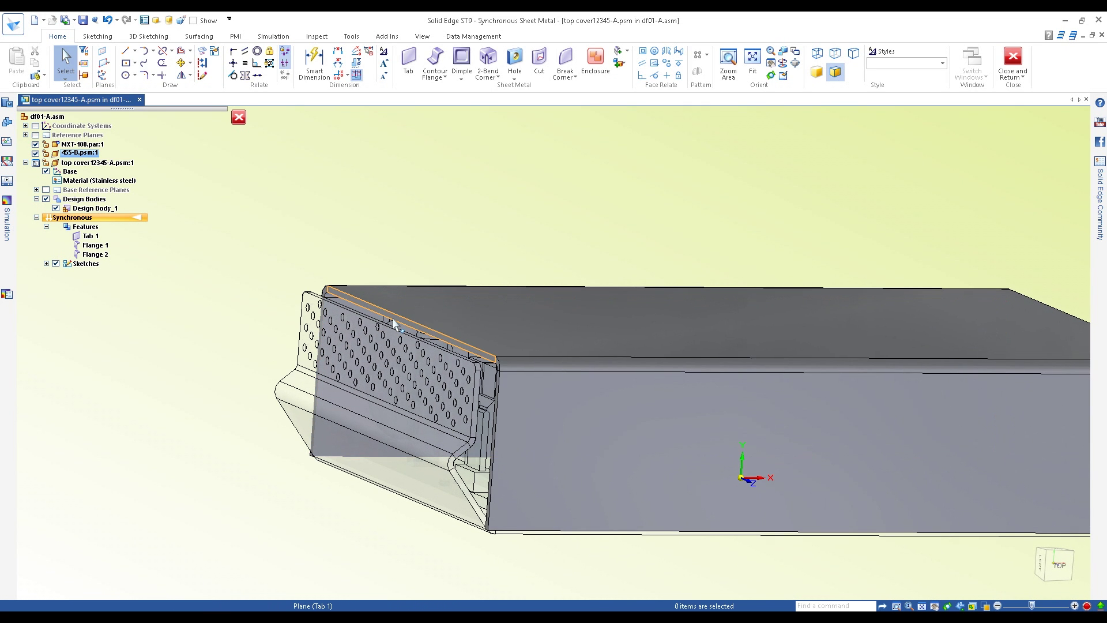
- Move the cover's end face outward about 17 mm past the perforated flange, taking both side flanges with it
click(394, 323)
middle_drag(395, 323, 437, 345)
scroll(376, 292, up, 1)
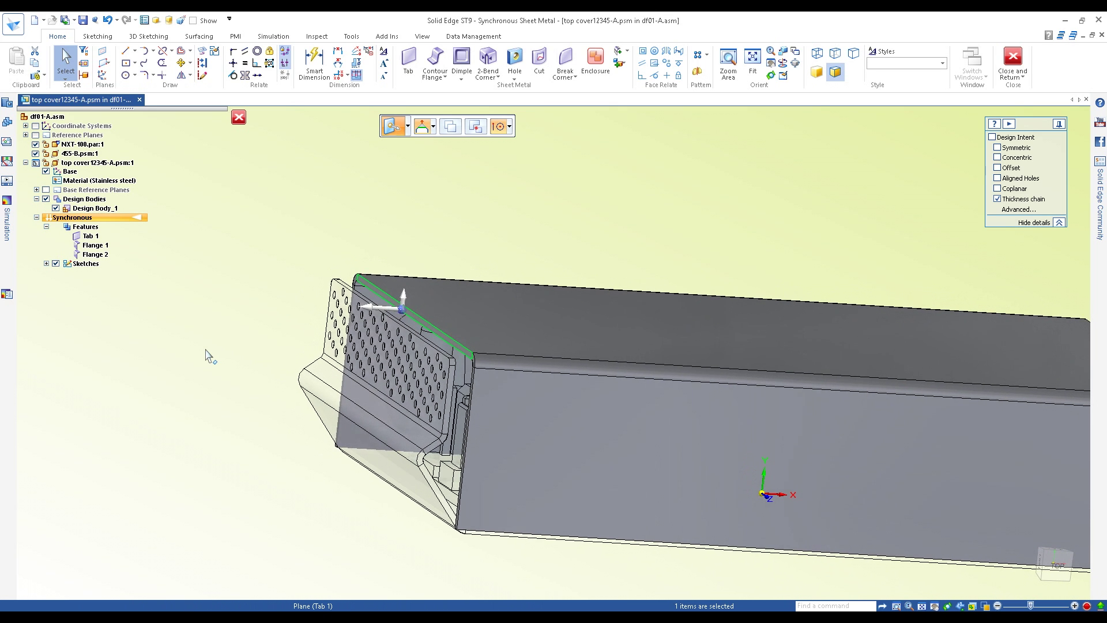
click(375, 309)
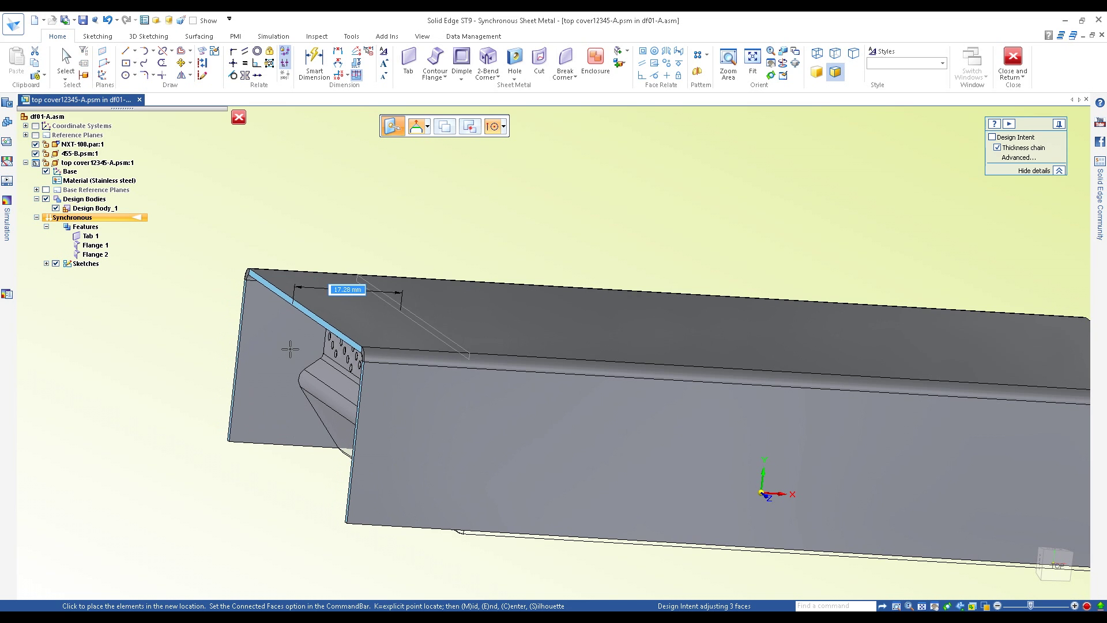
click(290, 348)
click(283, 226)
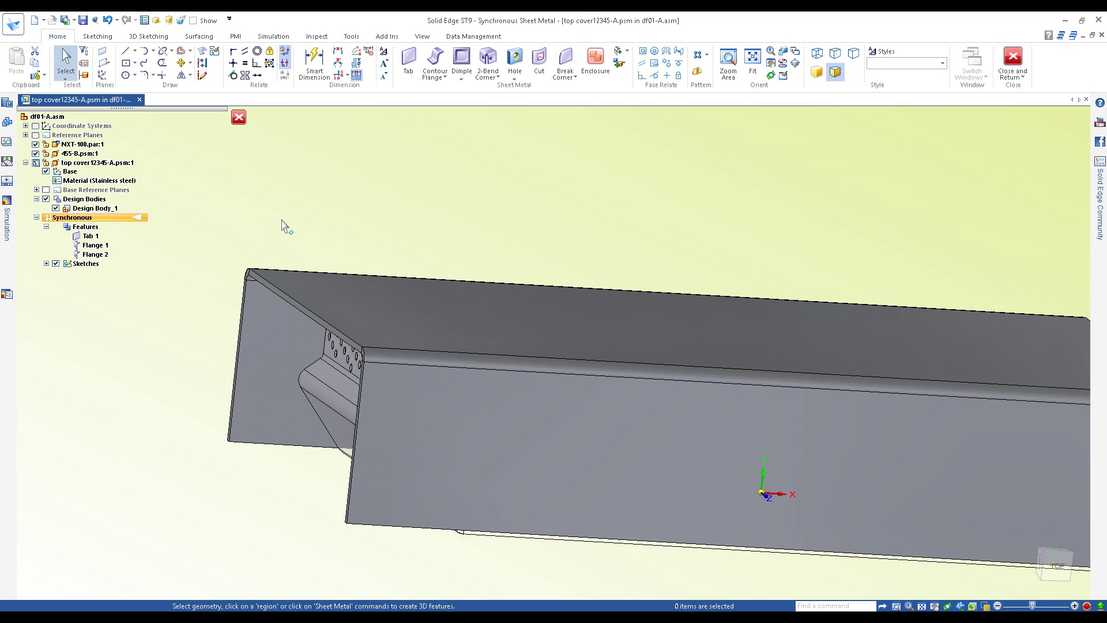
- Project the perforated flange's slanted edge, bend edges and upper end edge onto the cover's outer side face
scroll(286, 222, down, 1)
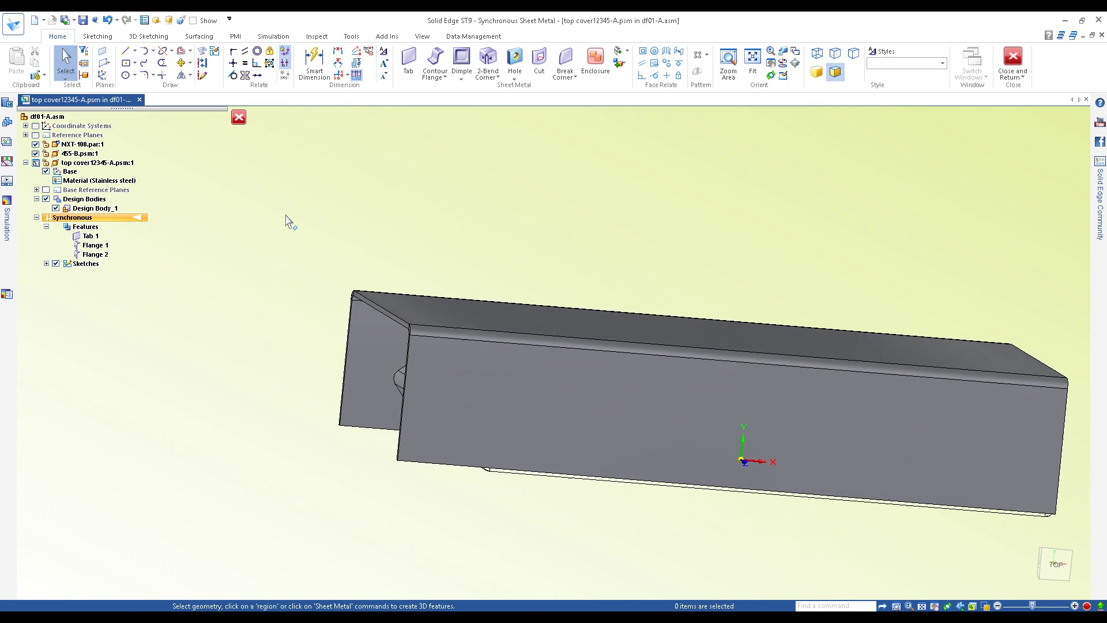
middle_drag(286, 222, 248, 190)
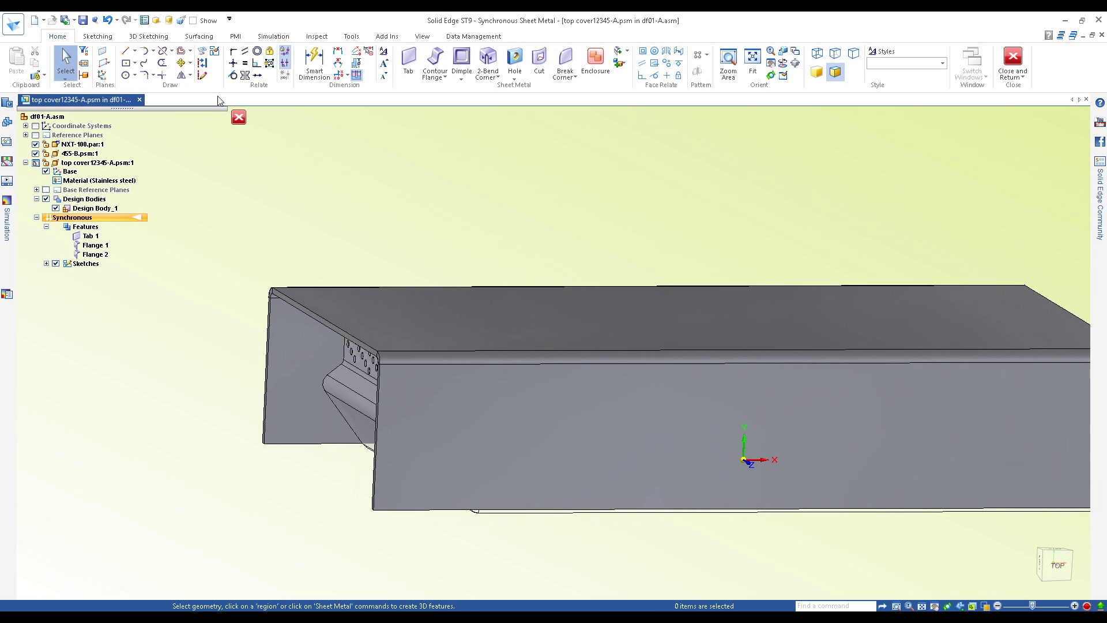
click(202, 54)
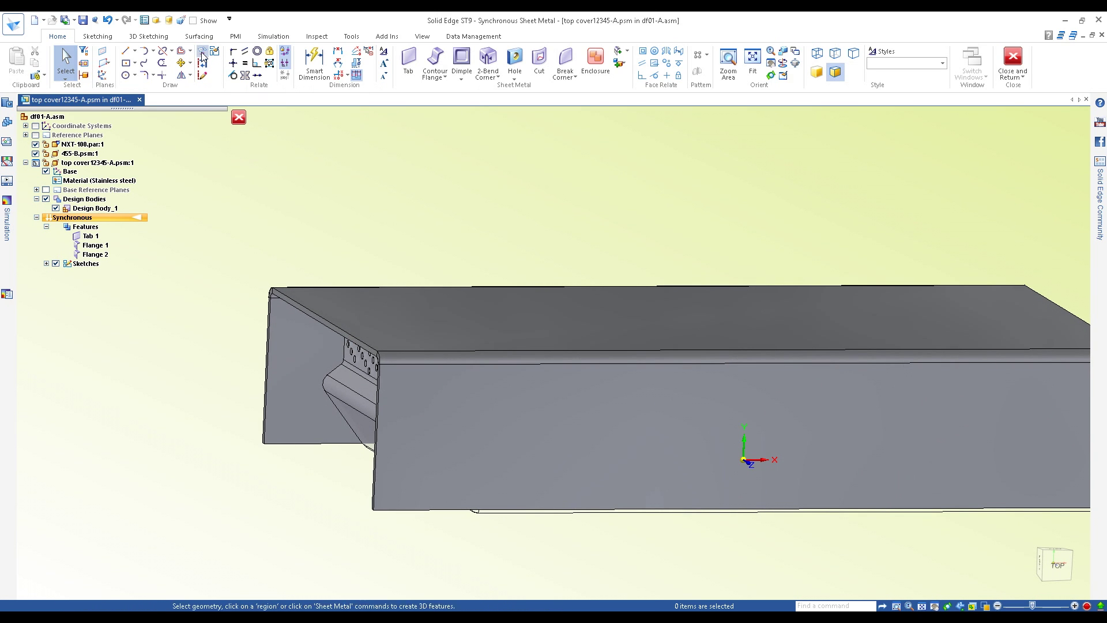
click(454, 445)
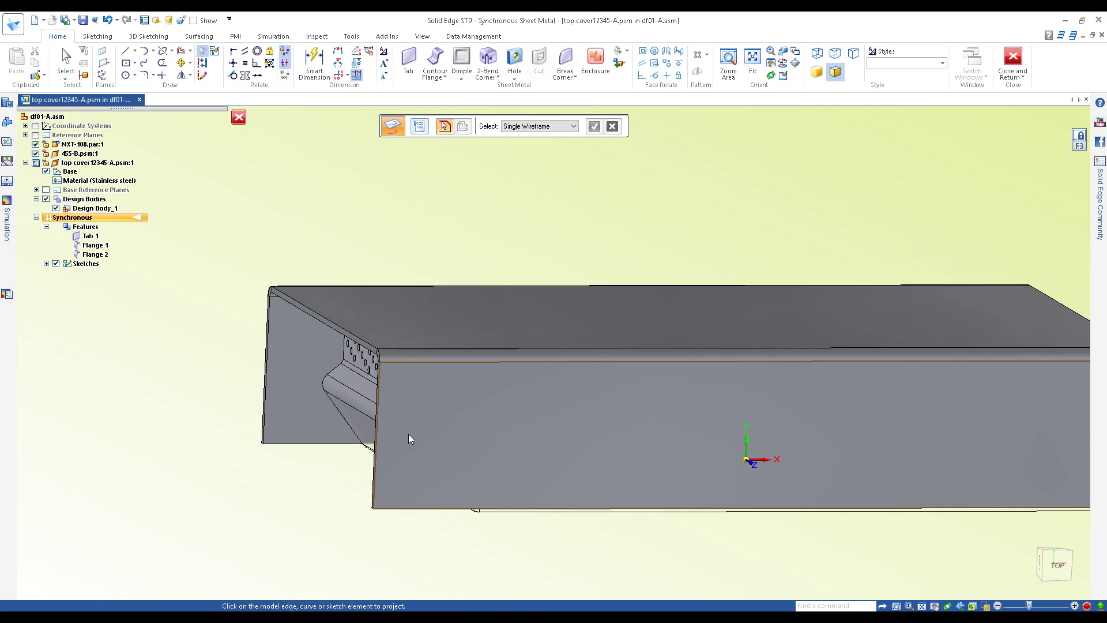
middle_drag(409, 438, 290, 407)
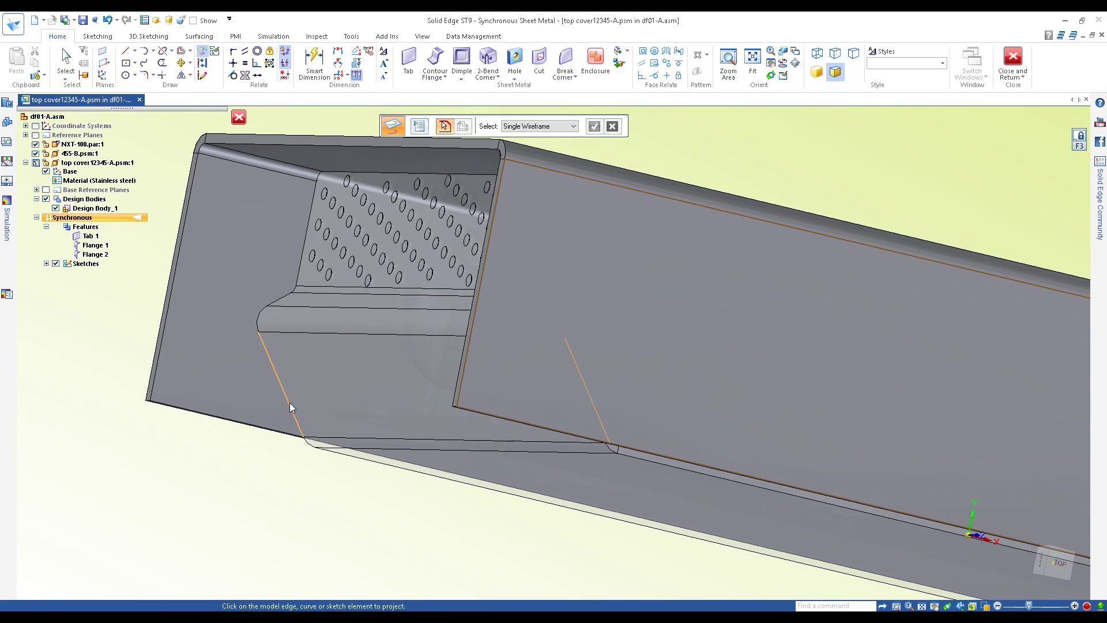
click(290, 402)
scroll(271, 413, up, 3)
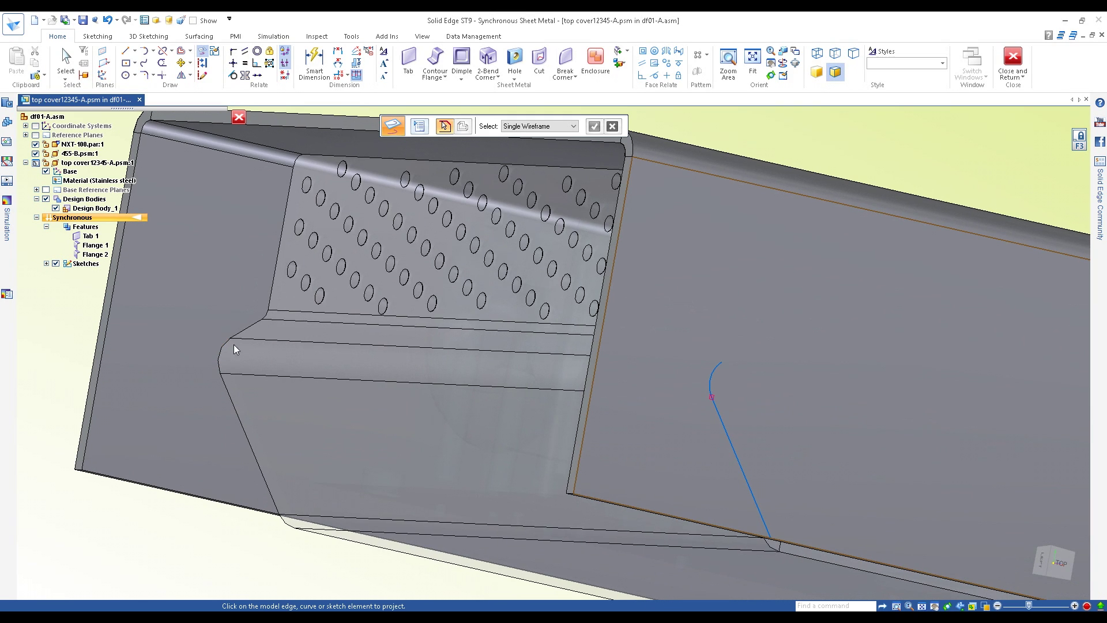
click(266, 316)
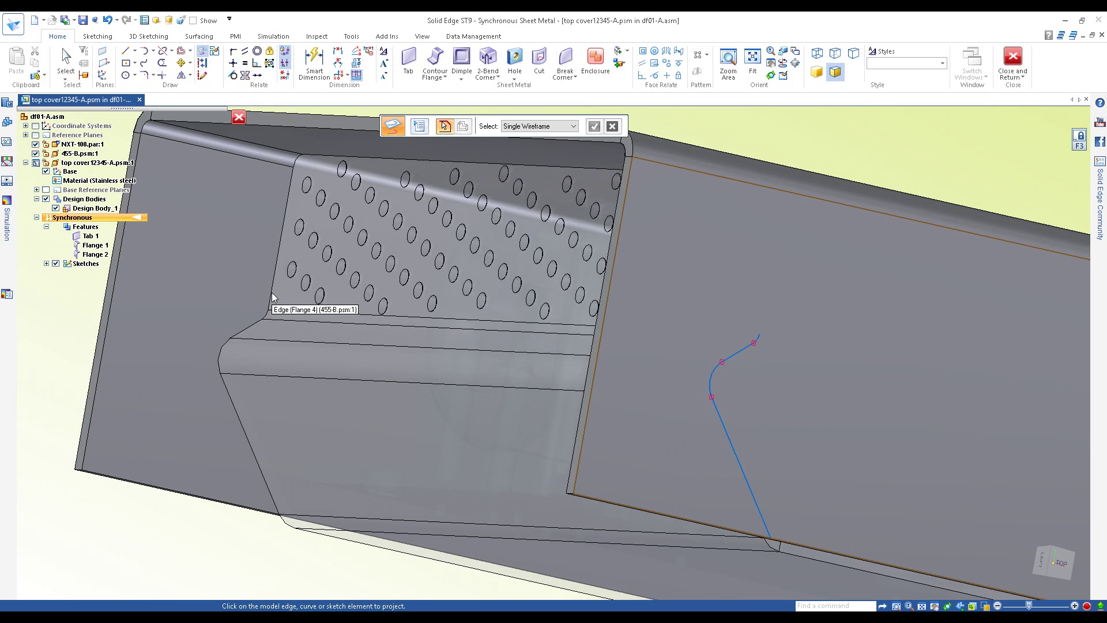
middle_drag(274, 274, 265, 265)
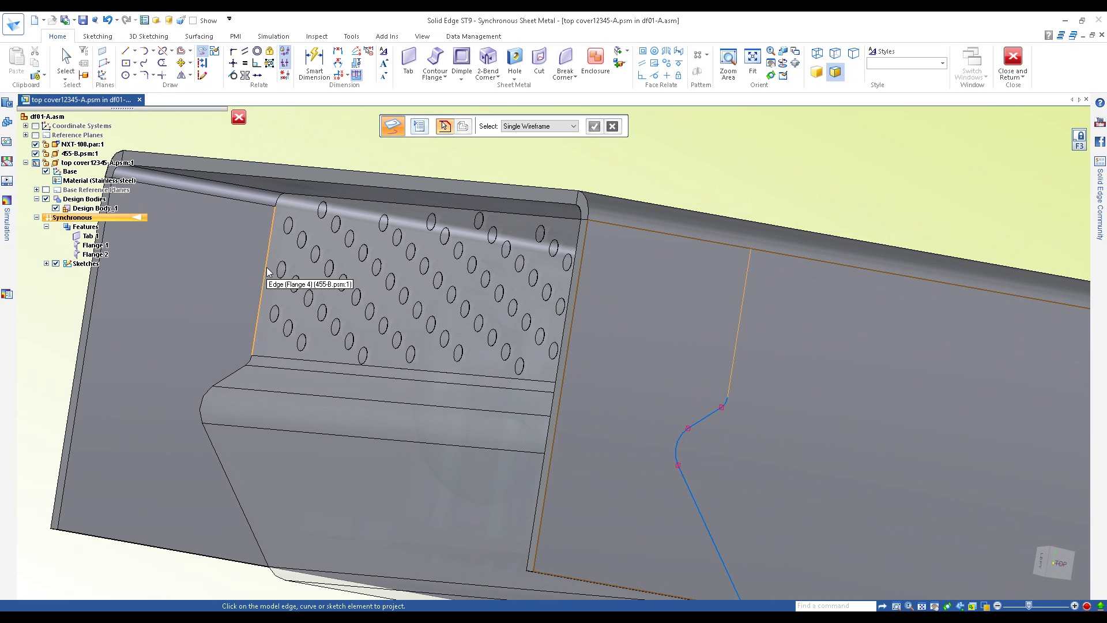
click(264, 271)
- Sketch three connected lines around the cover's extended end, running above, outside and below the side face
middle_drag(264, 271, 352, 371)
key(ctrl+t)
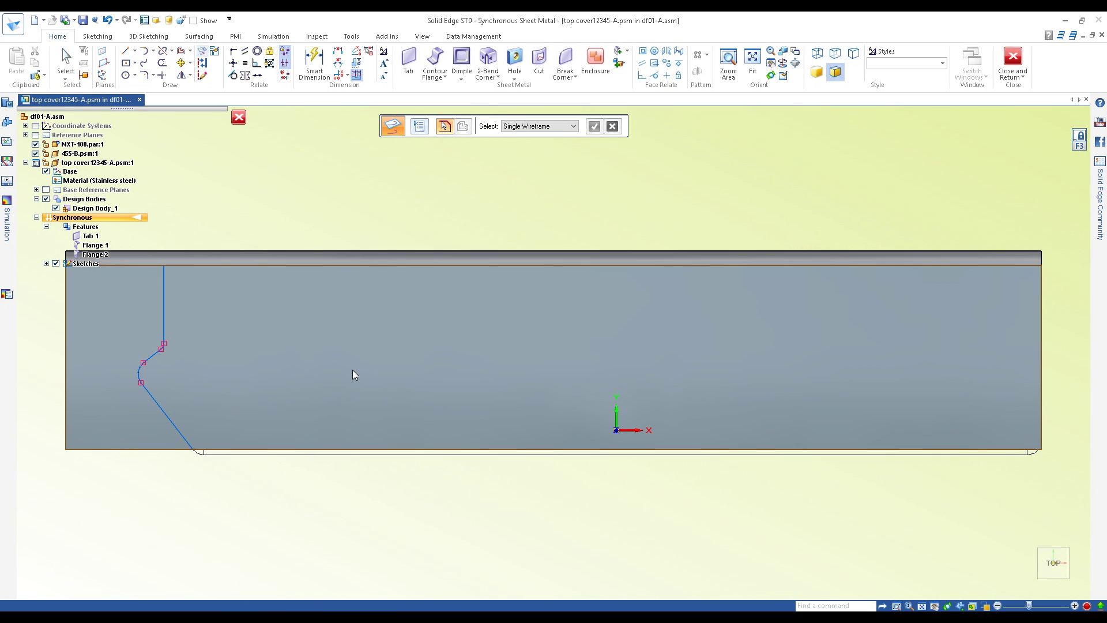
shift+middle_drag(153, 301, 407, 294)
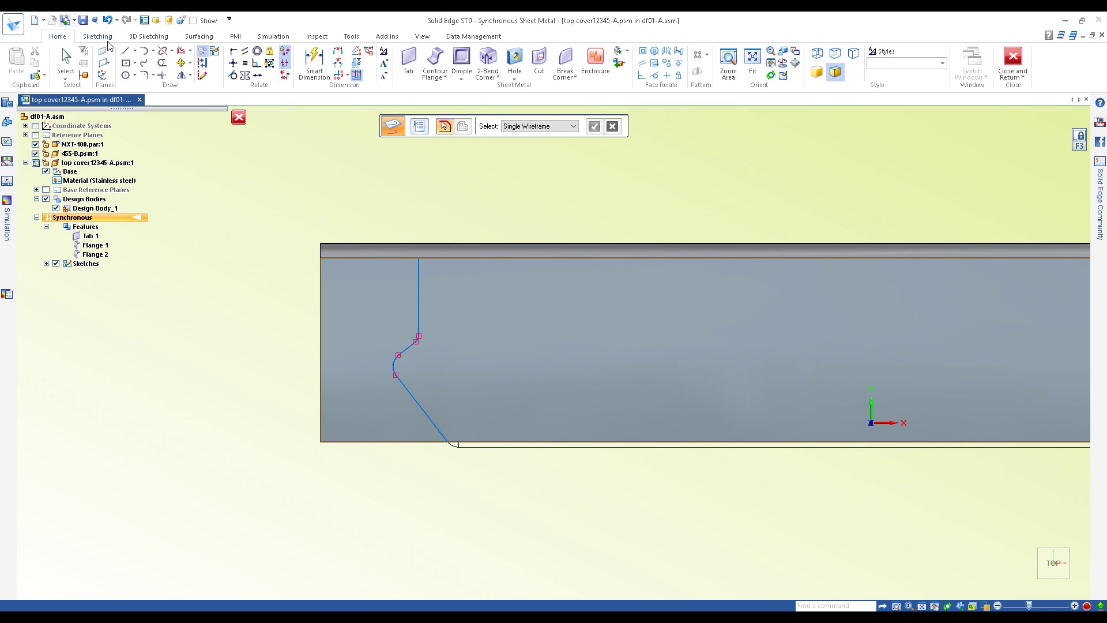
click(125, 52)
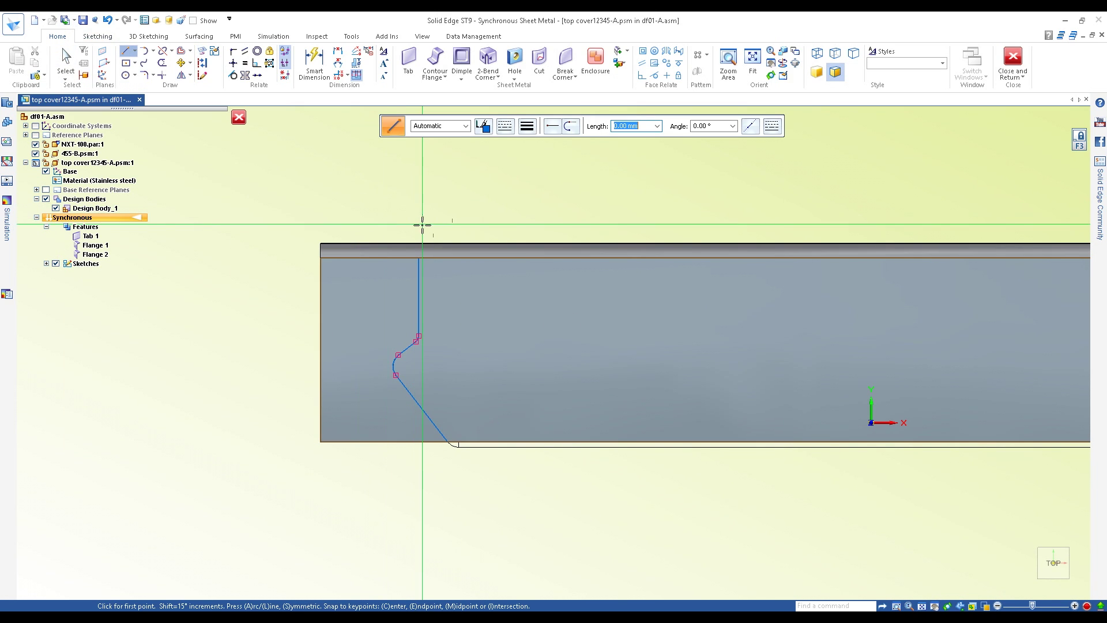
click(299, 228)
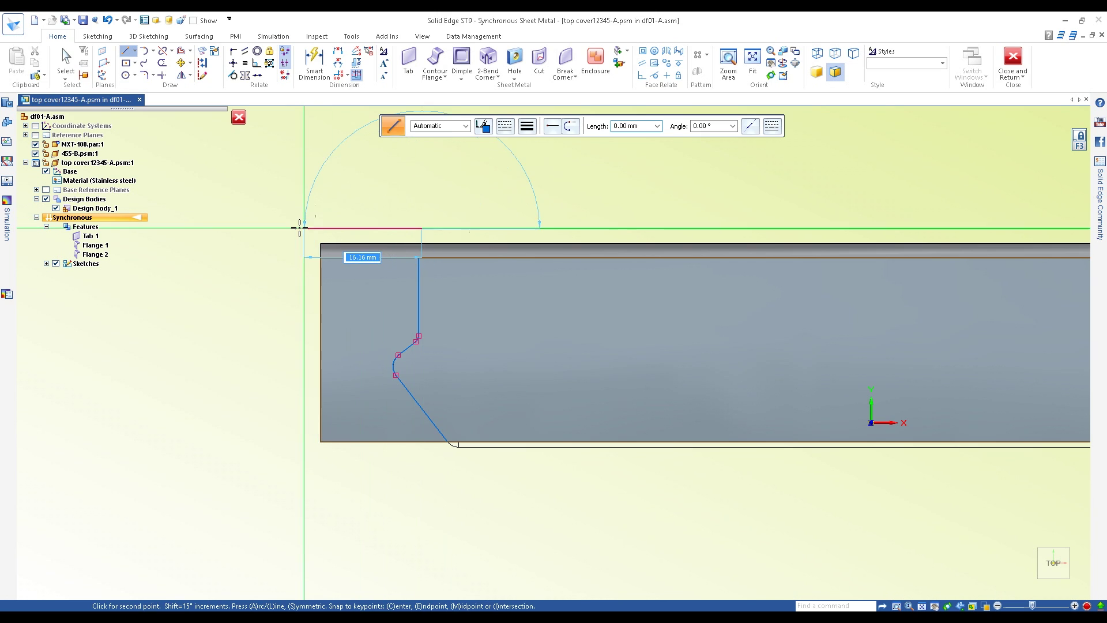
click(299, 468)
click(514, 468)
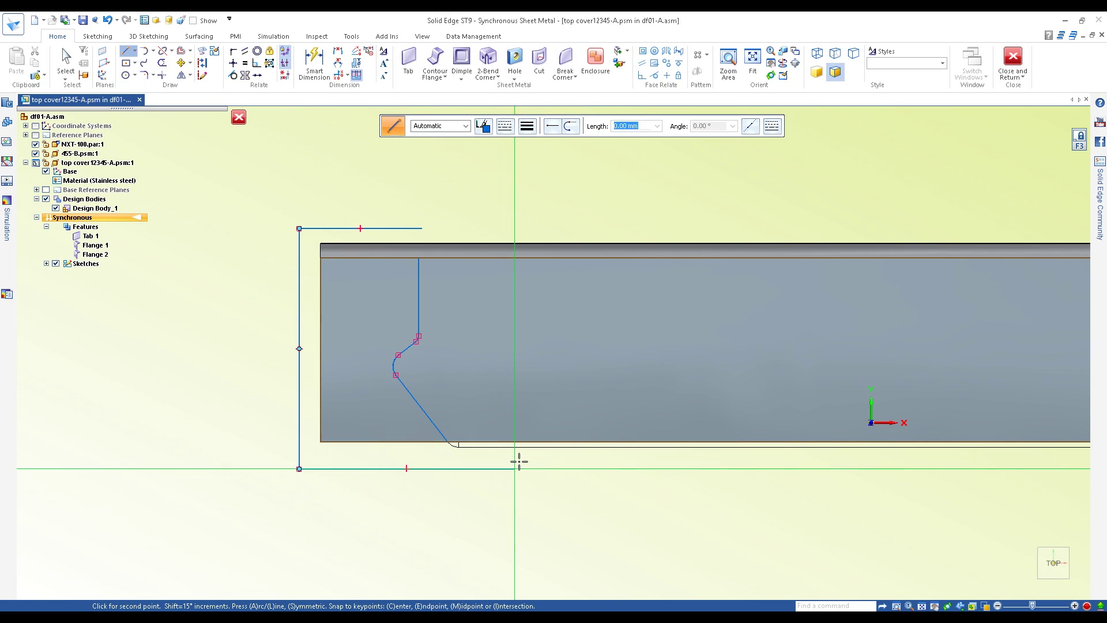
right_click(267, 115)
- Close the profile by trimming the upper line to the projected vertical edge and the lower line to the slanted edge at their corners
click(162, 75)
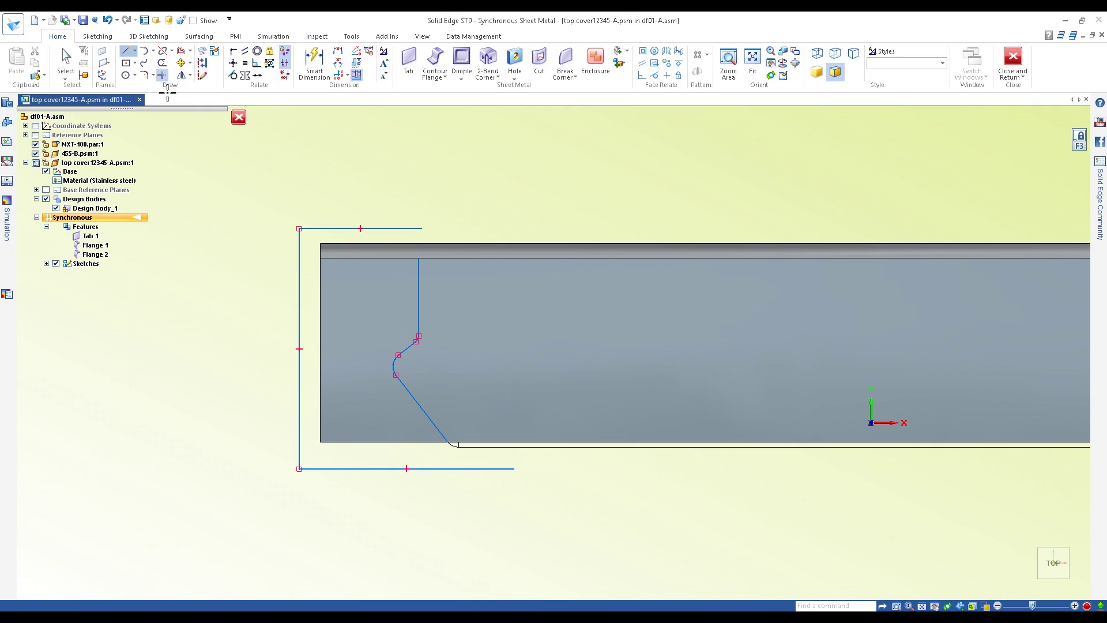
click(375, 228)
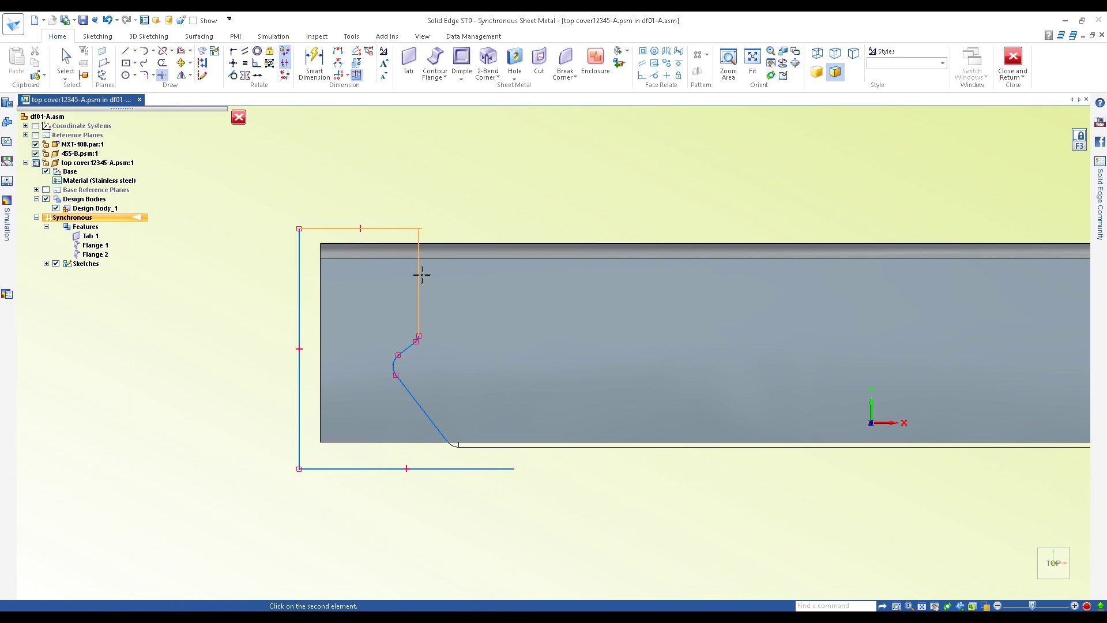
click(419, 275)
click(430, 413)
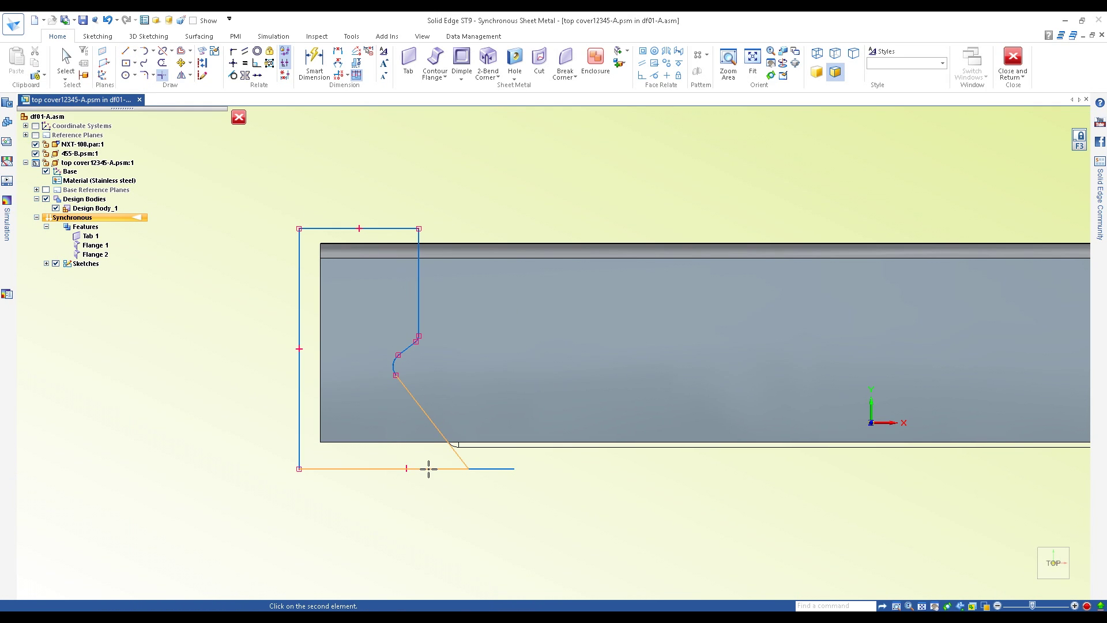
click(427, 467)
middle_drag(230, 363, 262, 381)
scroll(191, 350, down, 3)
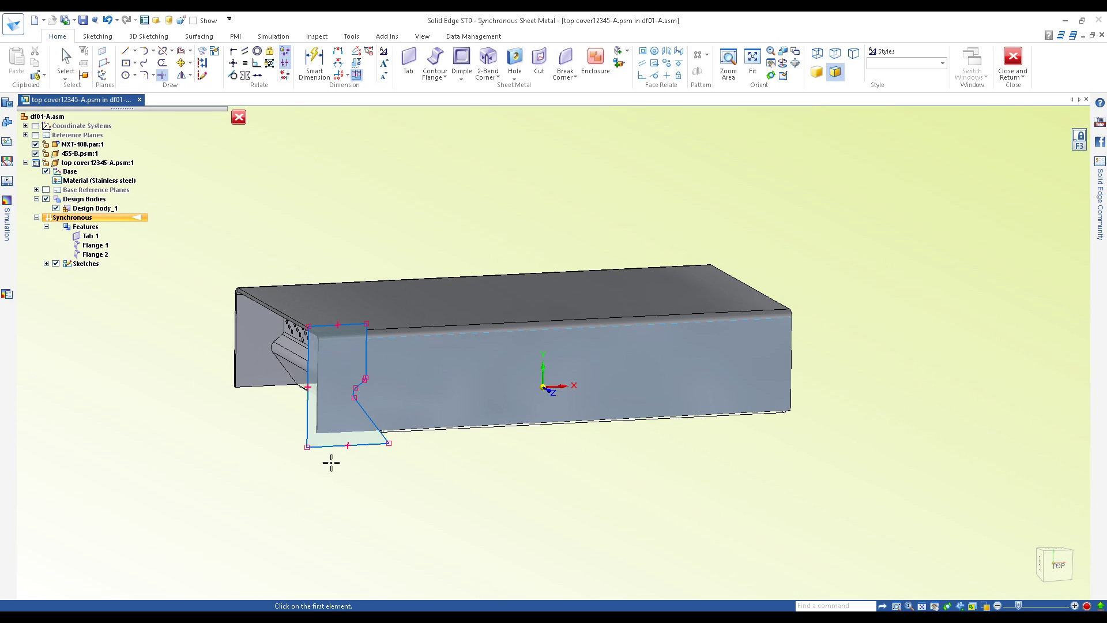
right_drag(268, 222, 246, 200)
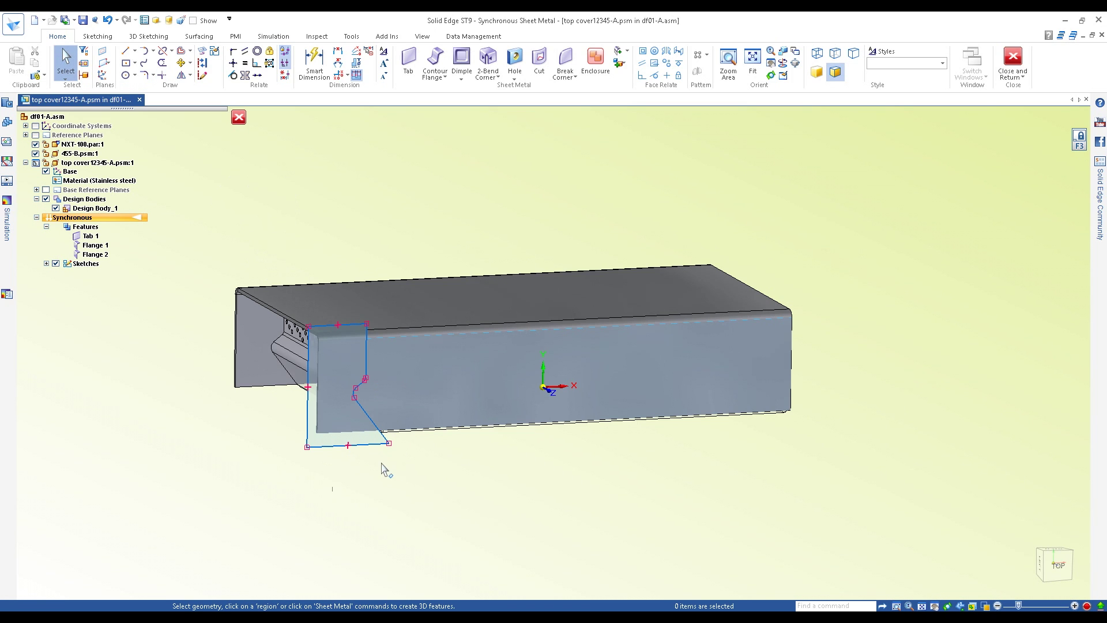
- Cut both regions of the closed profile across the full cover so its end follows the perforated flange's shape
click(334, 440)
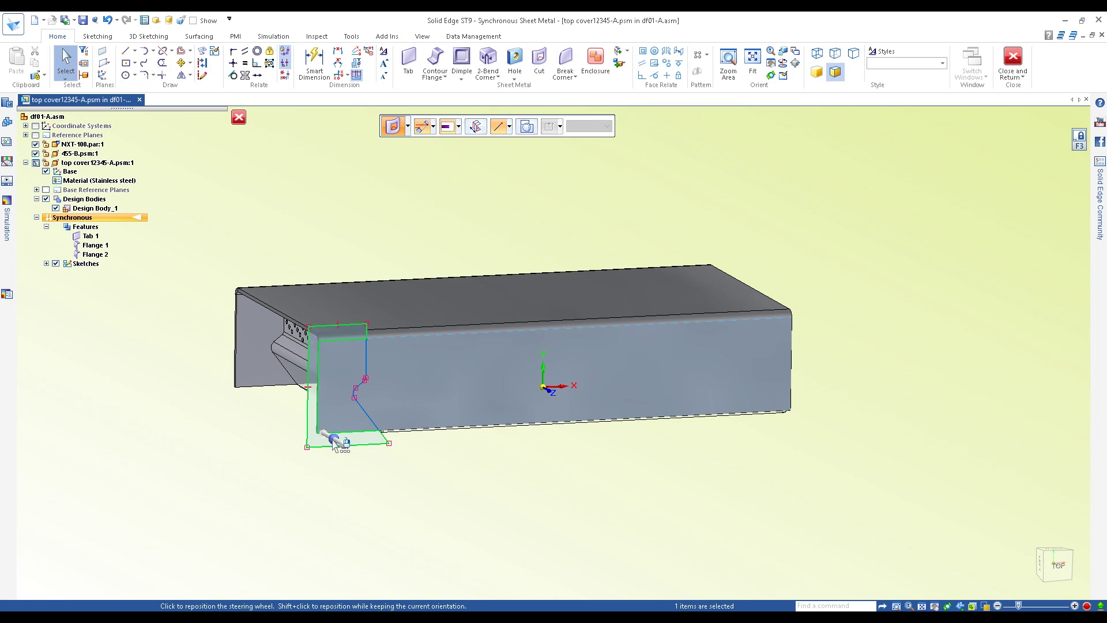
ctrl+click(341, 411)
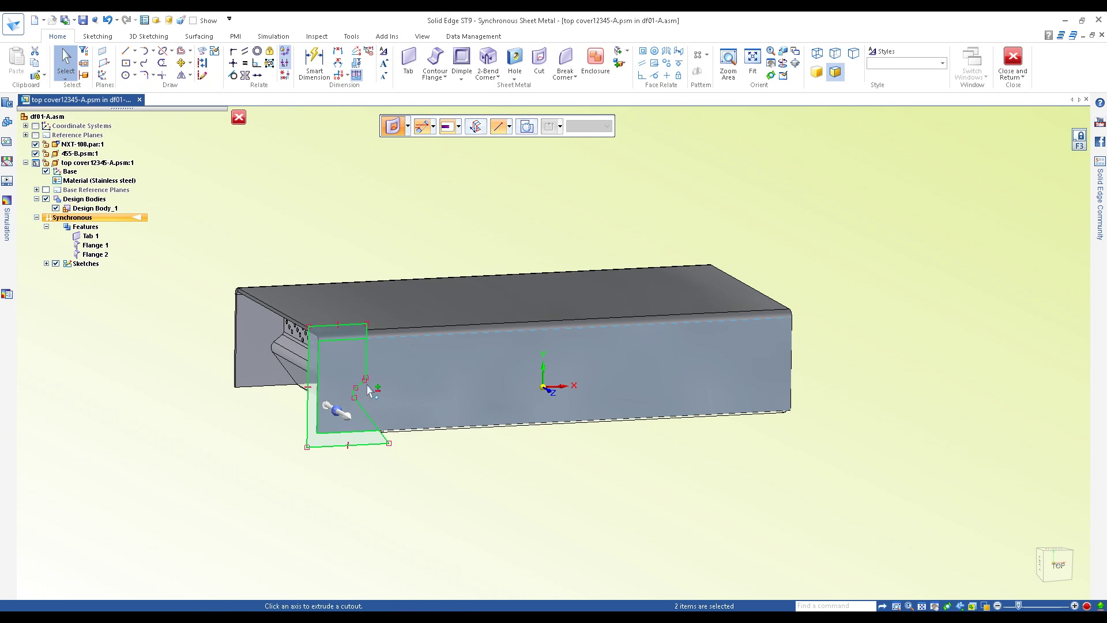
middle_drag(375, 385, 425, 394)
click(393, 423)
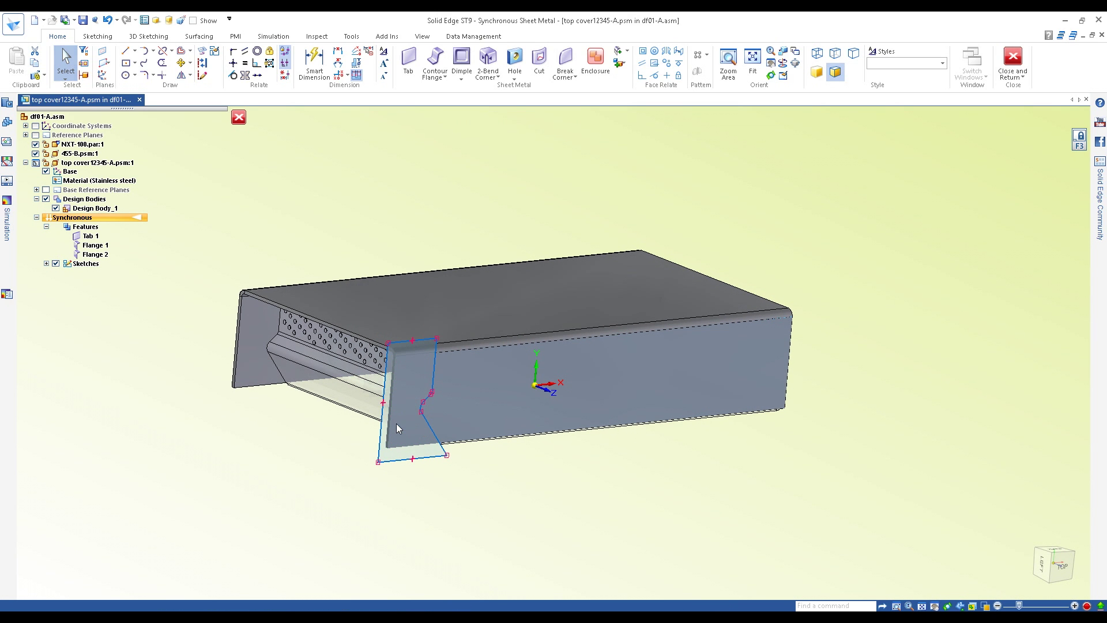
click(228, 344)
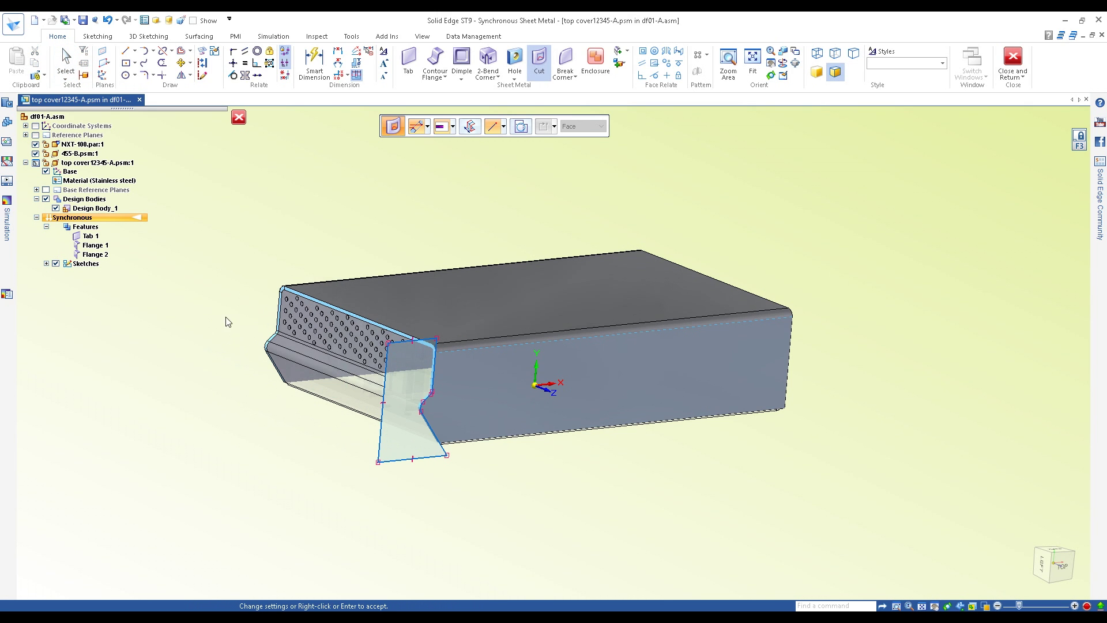
right_click(259, 203)
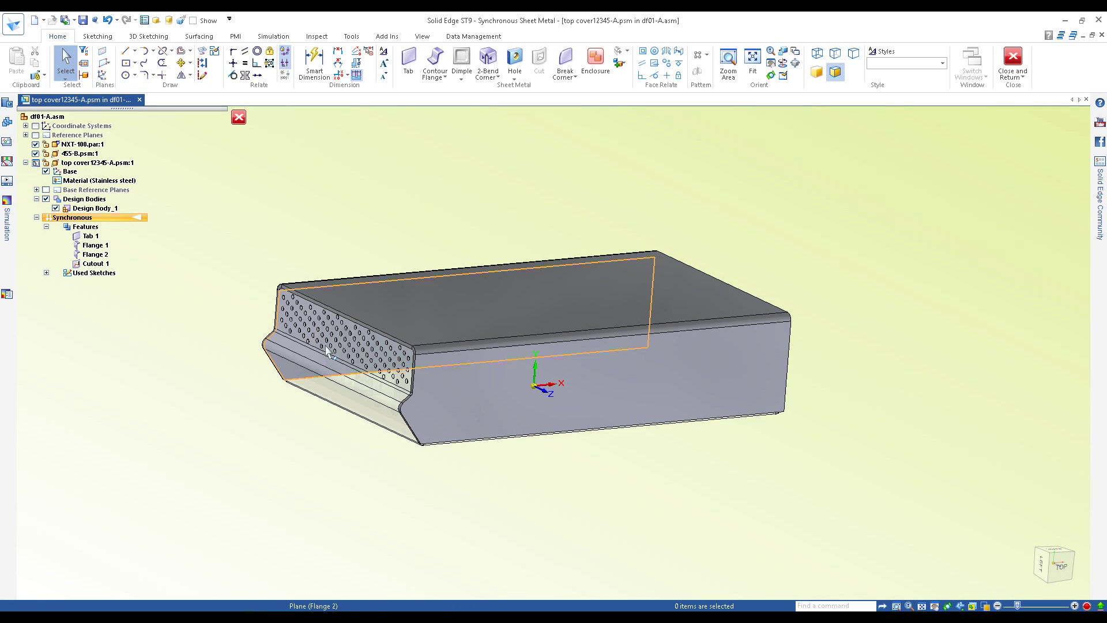
- Configure a through-all simple hole using the ISO Metric standard with a 5 mm drill size
middle_drag(330, 356, 576, 348)
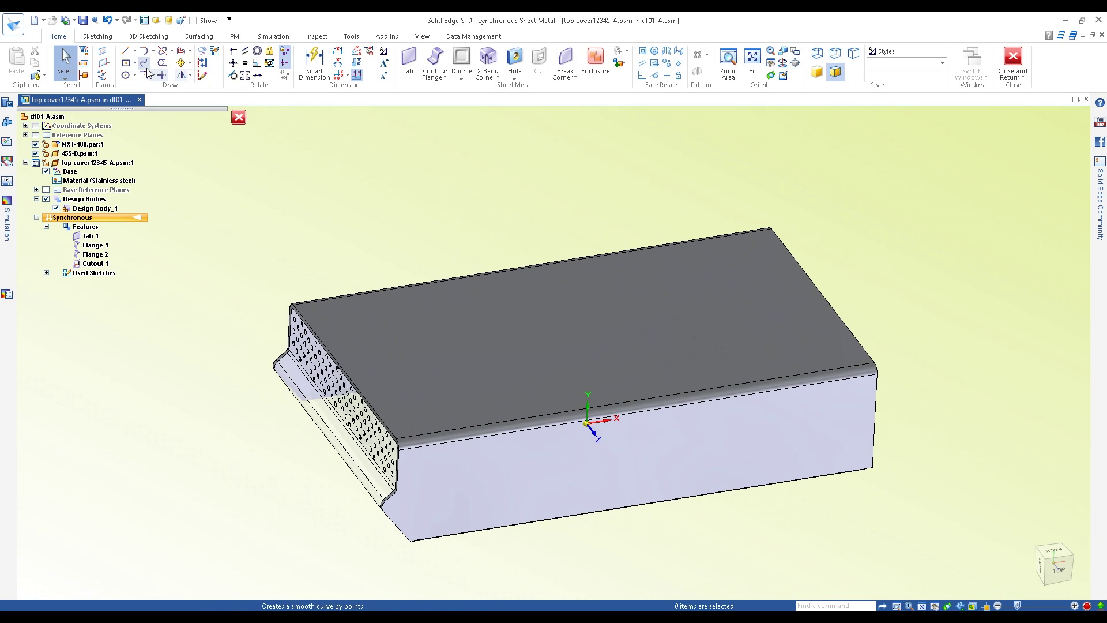
click(514, 58)
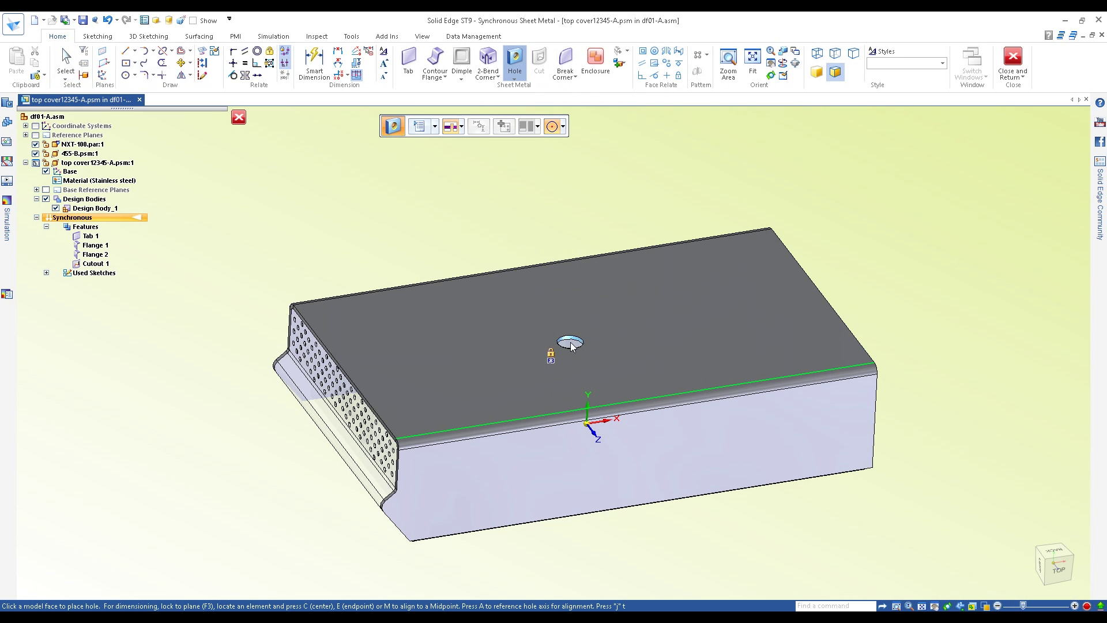
click(419, 126)
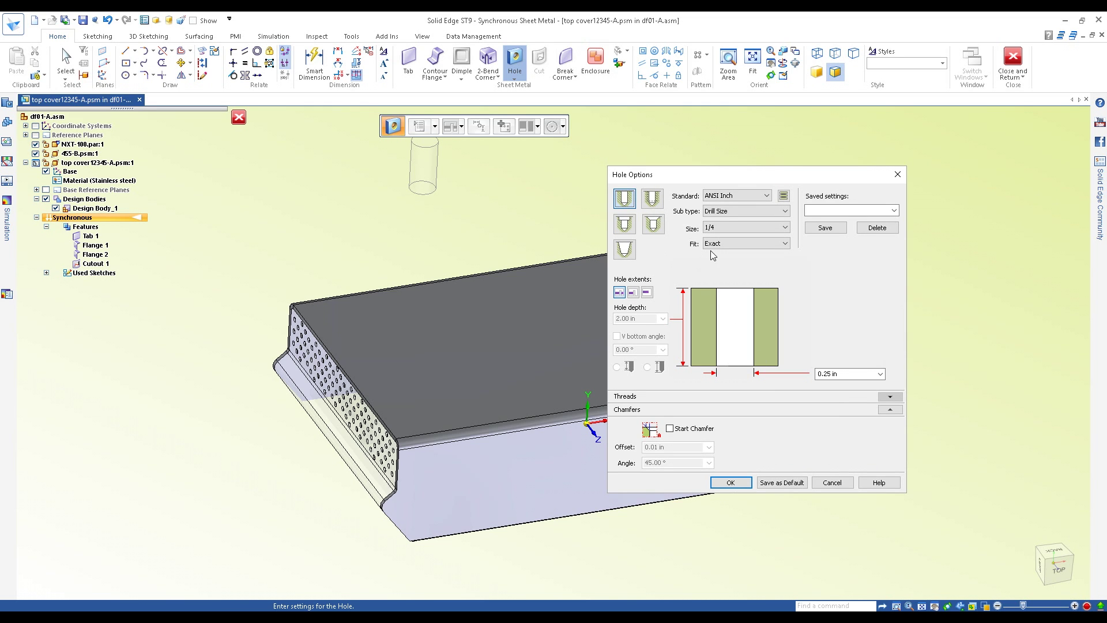
click(787, 228)
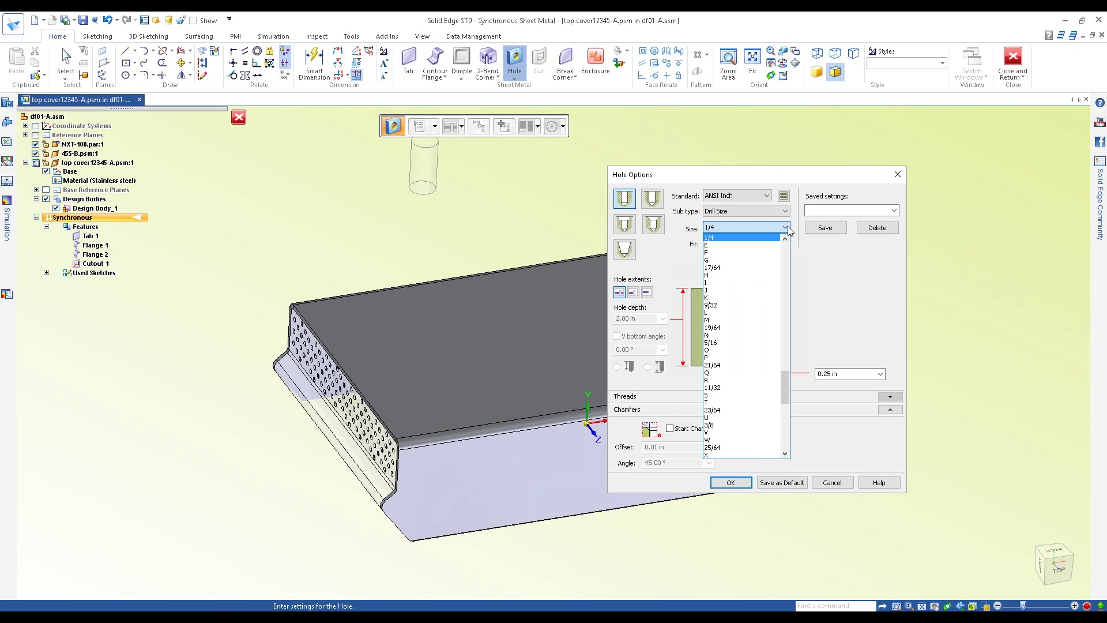
click(765, 198)
click(762, 196)
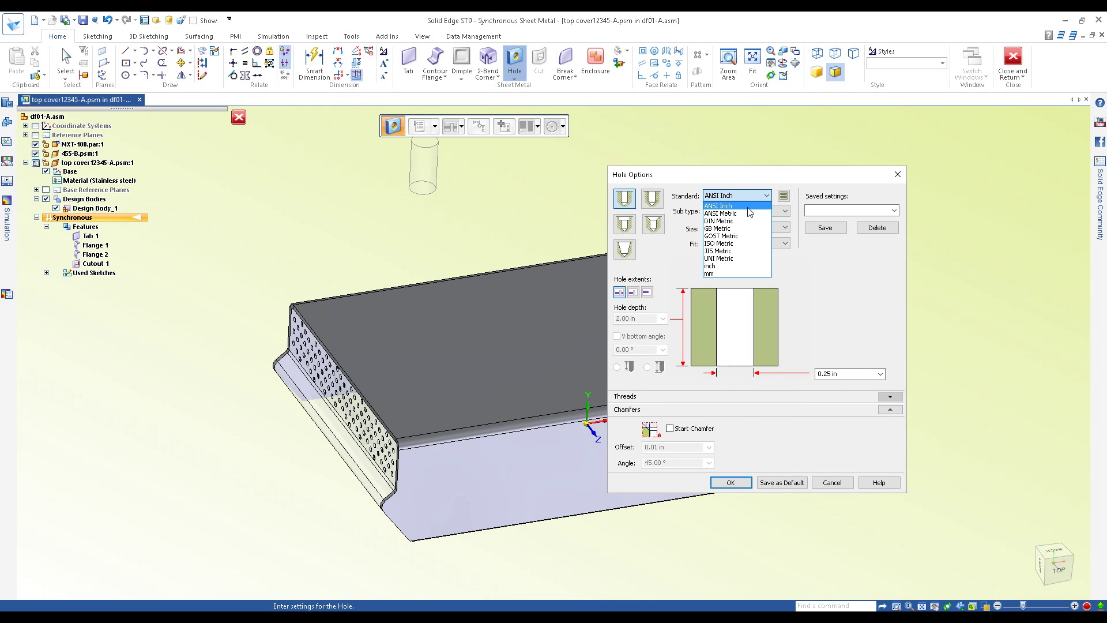
click(741, 243)
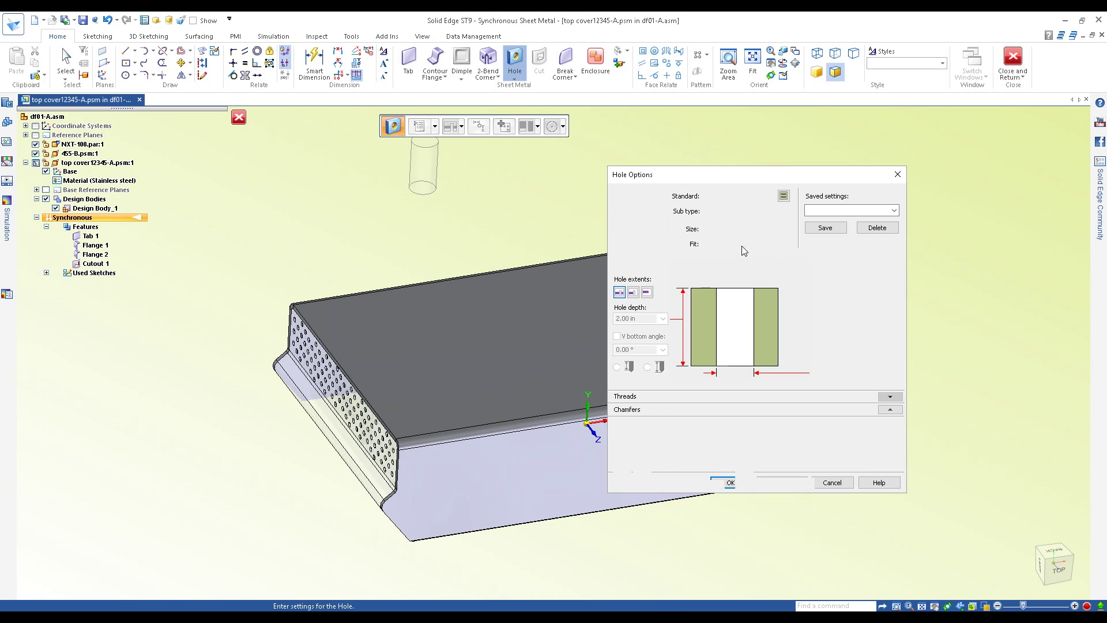
click(732, 228)
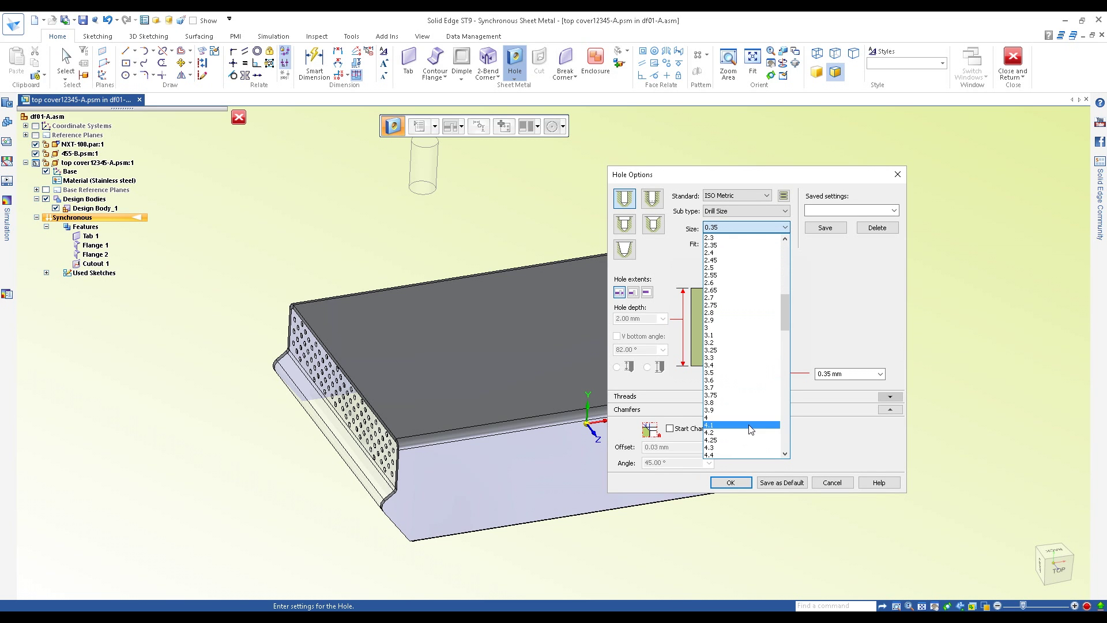
scroll(747, 431, down, 10)
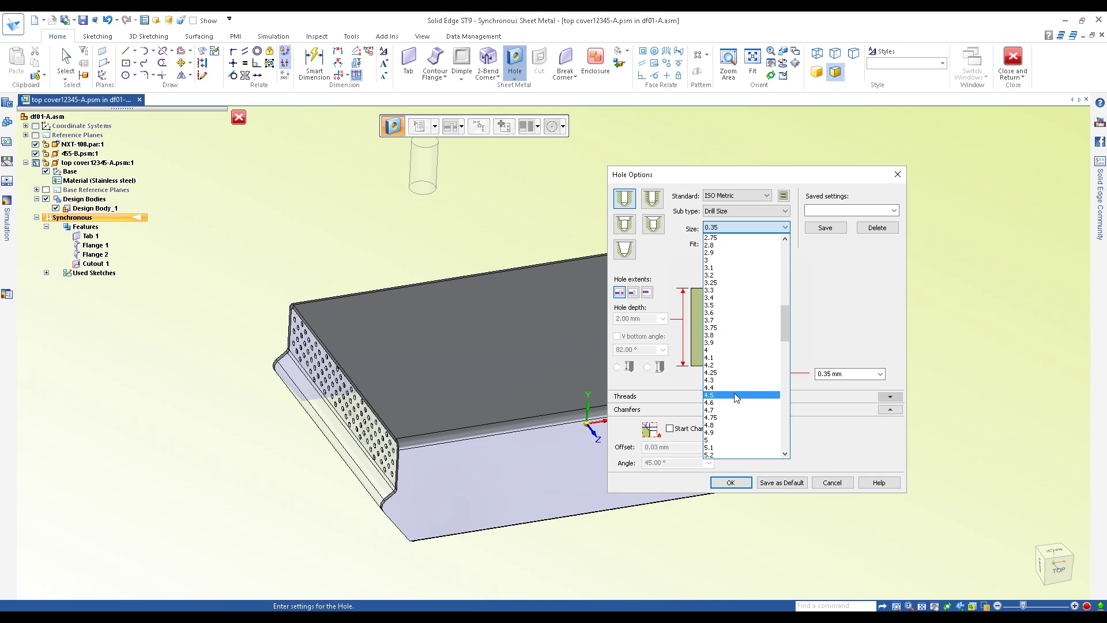
click(731, 440)
click(732, 481)
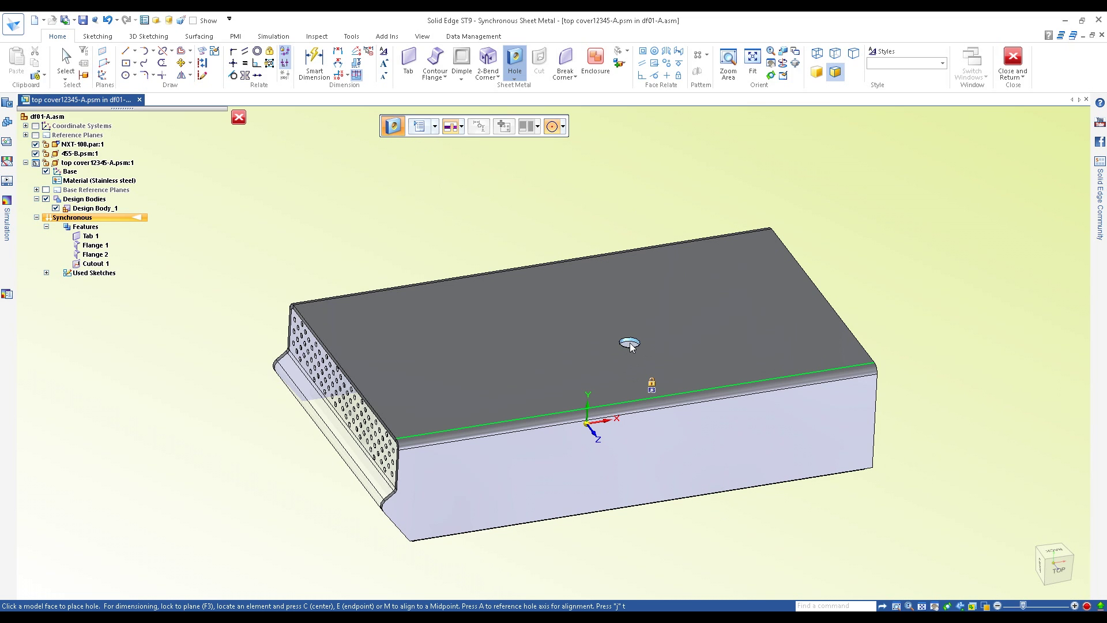
- Place one hole near the centre of the cover's top face with keypoint snapping turned off
key(F3)
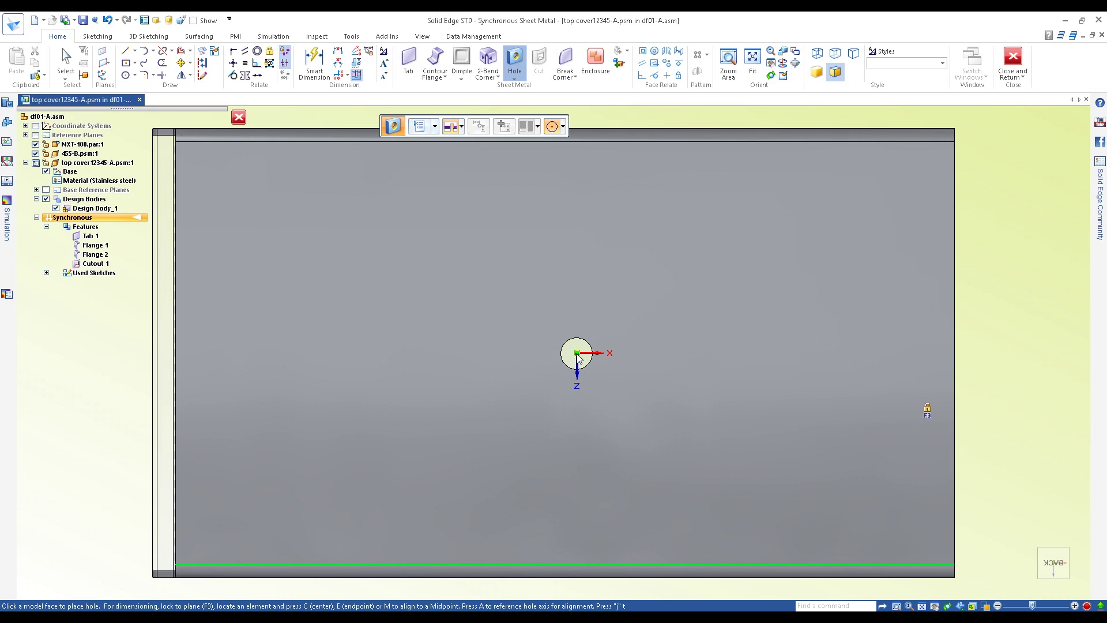
click(563, 127)
click(569, 142)
click(577, 353)
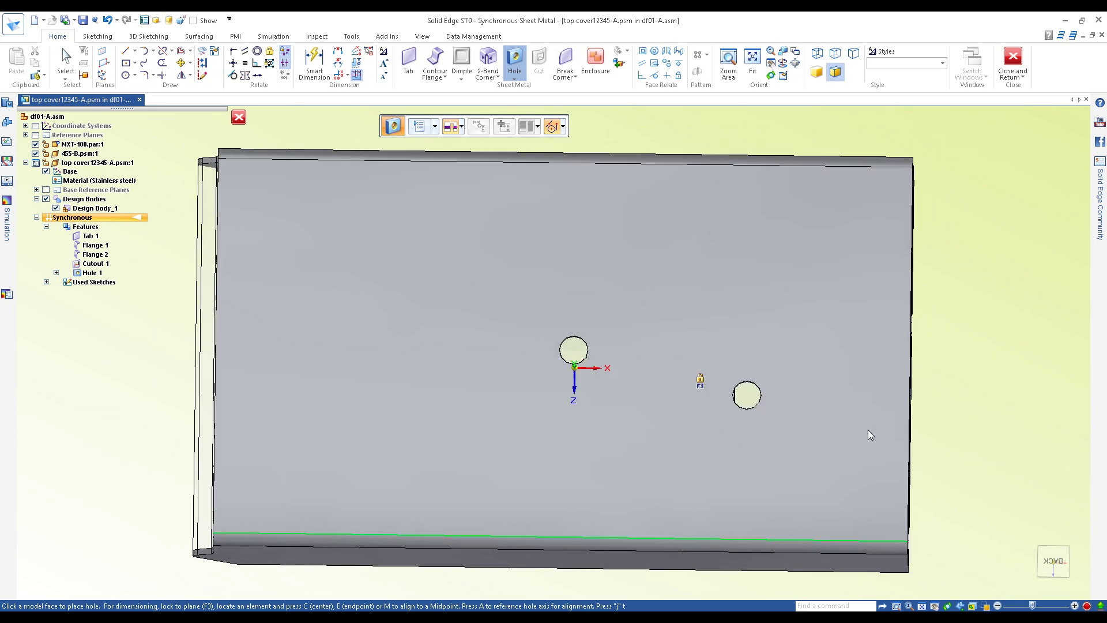
middle_drag(868, 430, 963, 439)
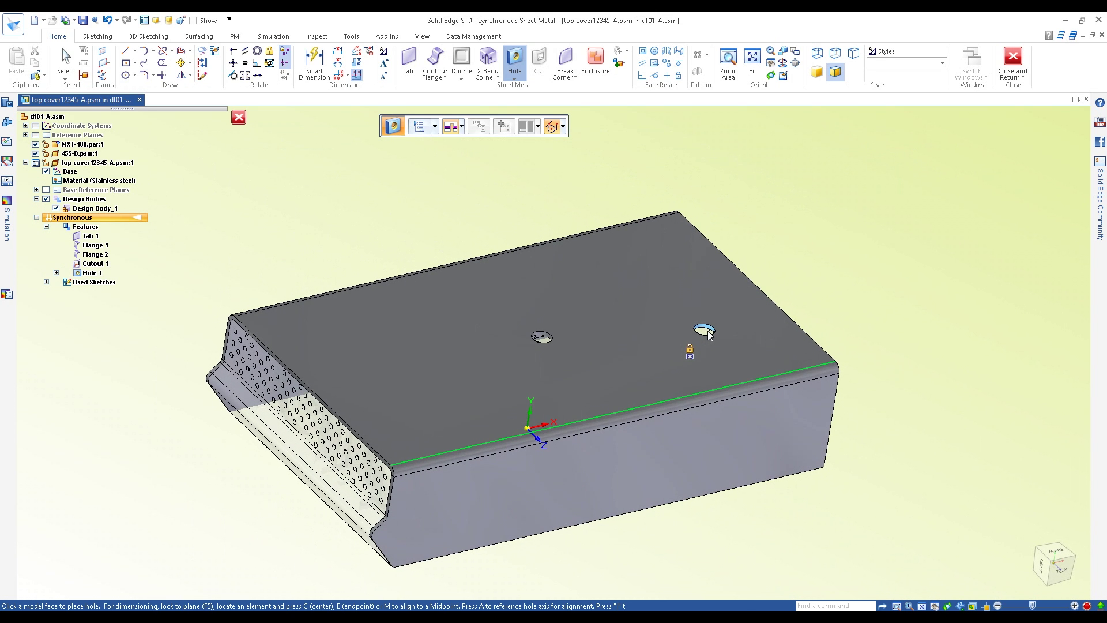
key(Escape)
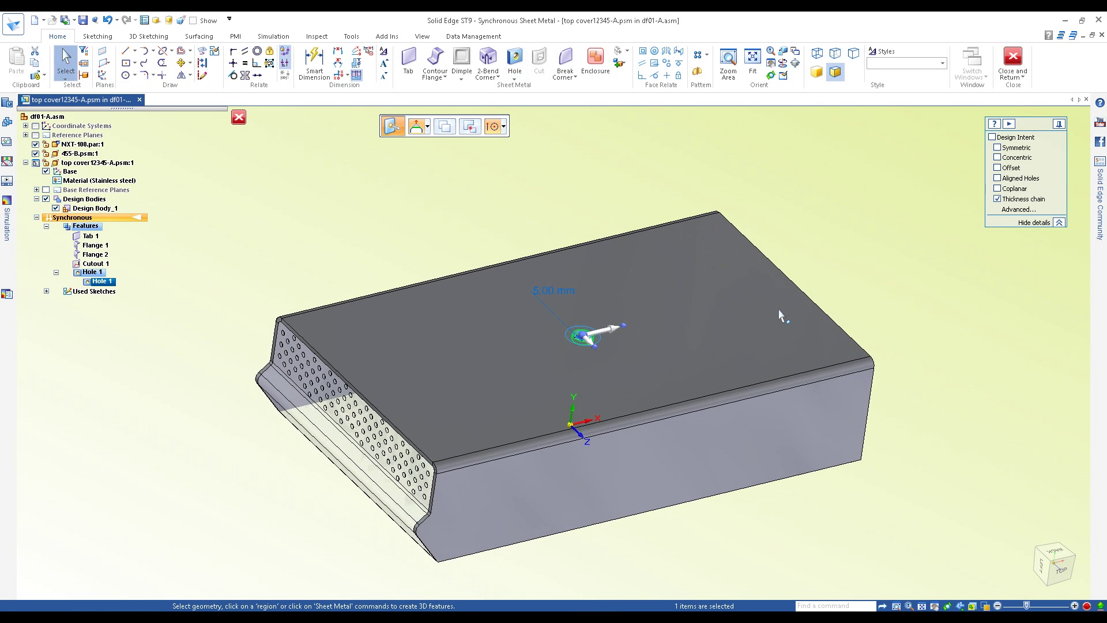
- Fill the cover's top face with a rectangular fill pattern of the hole, spaced 10 mm in both directions
click(704, 55)
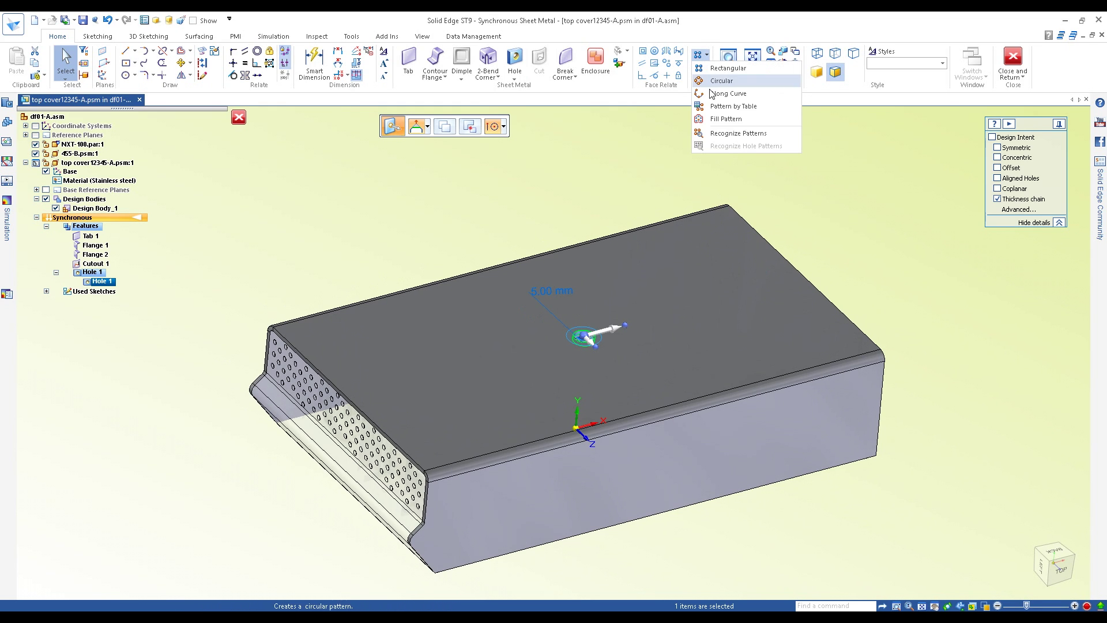
click(714, 119)
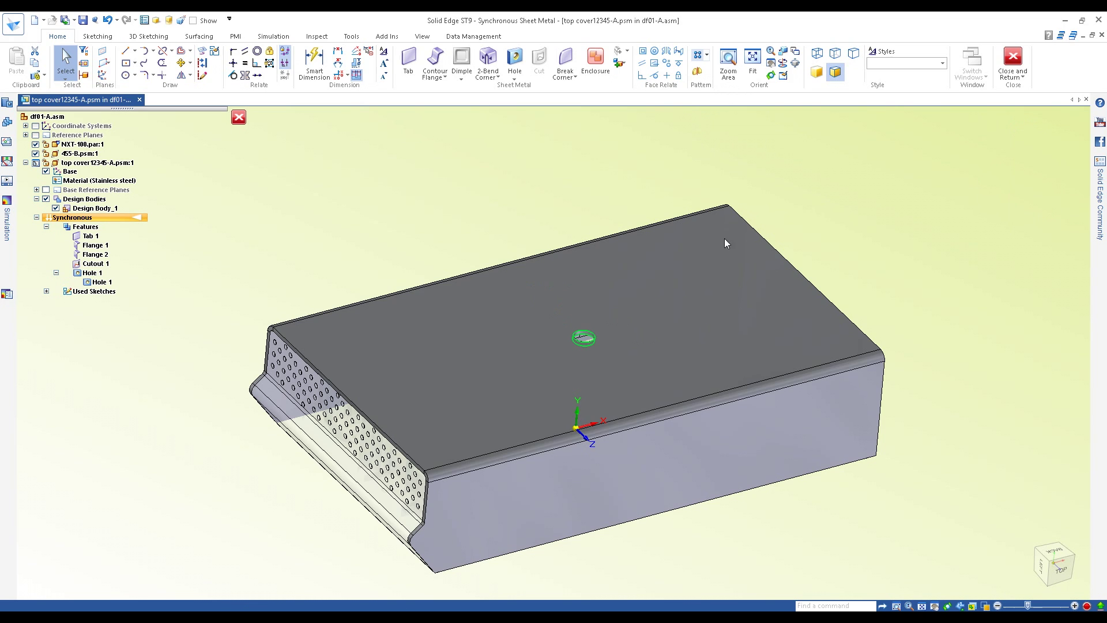
middle_drag(710, 259, 690, 268)
click(687, 271)
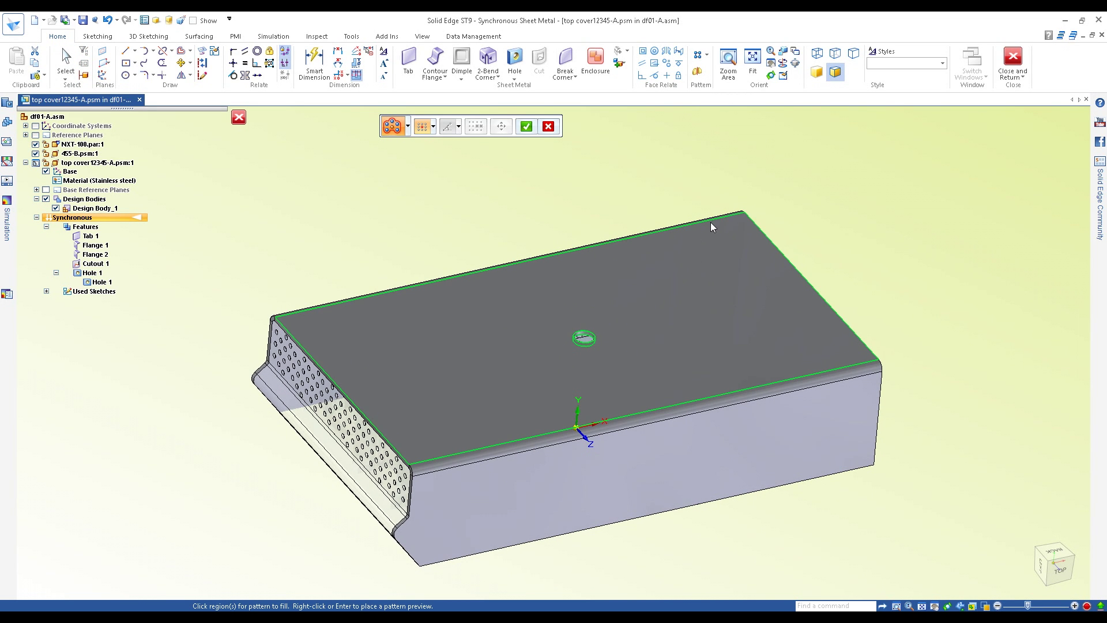
right_click(729, 148)
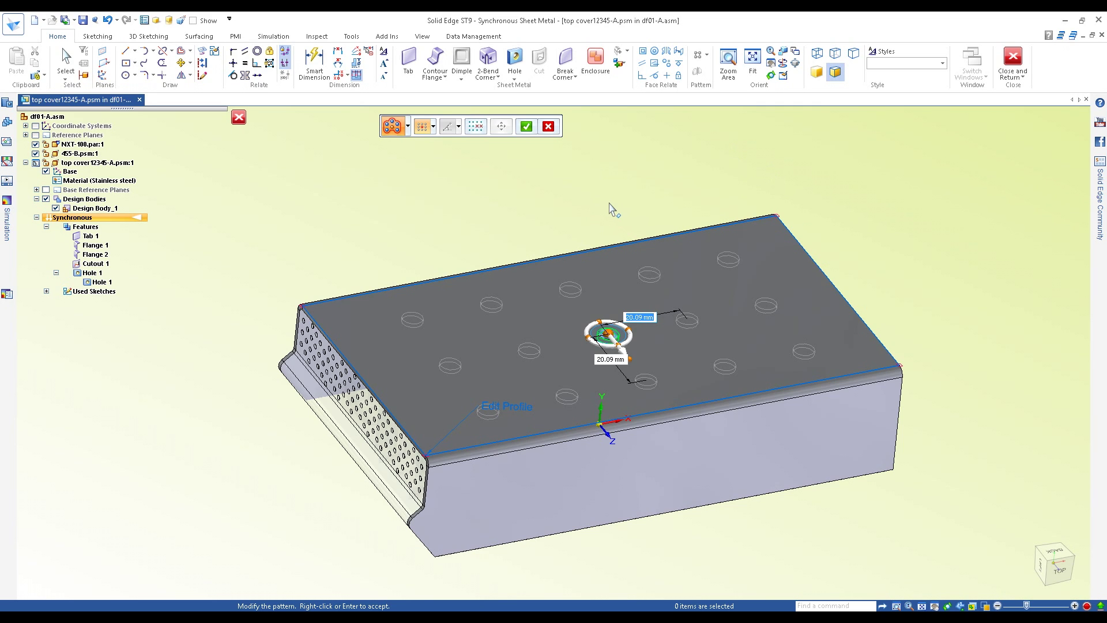
key(Tab)
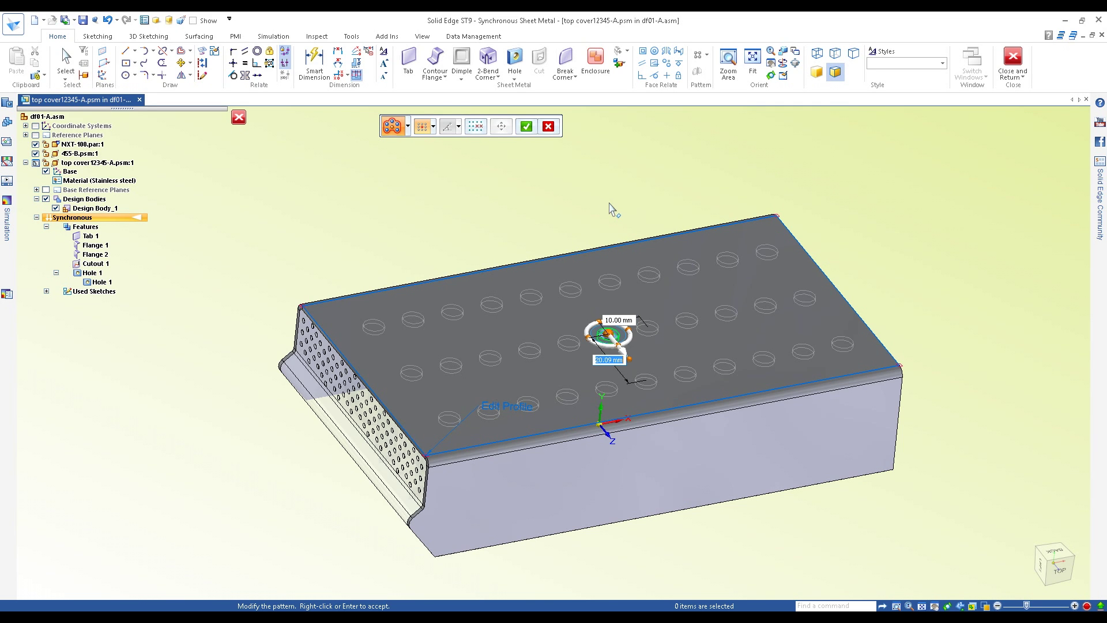
text(10)
key(Tab)
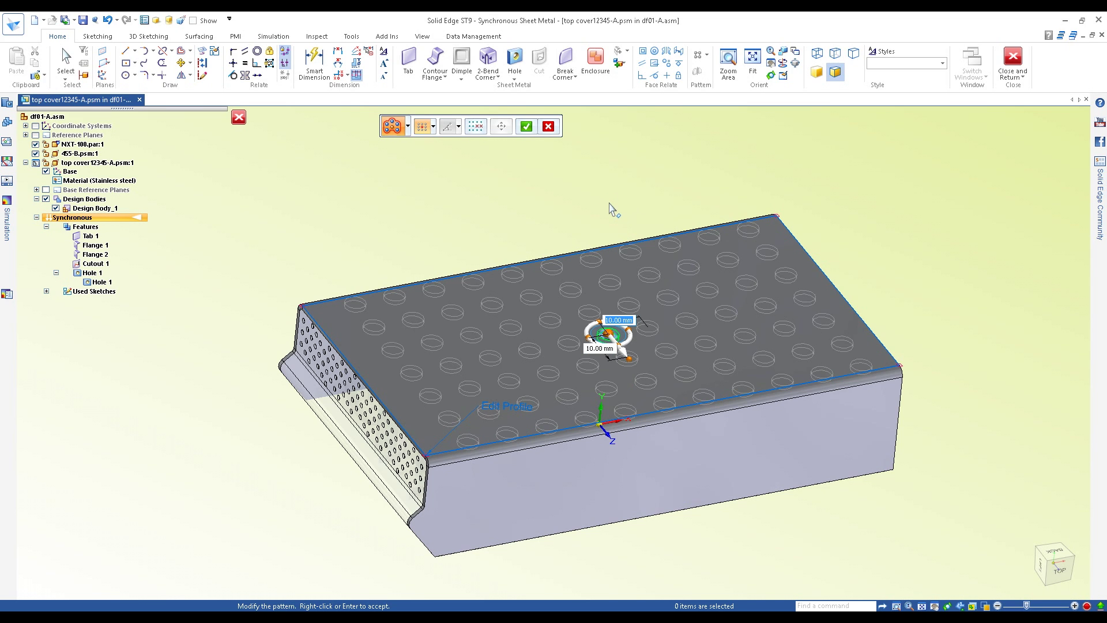
- Switch the pattern's fill style to staggered with a 45° angle
click(432, 128)
click(439, 157)
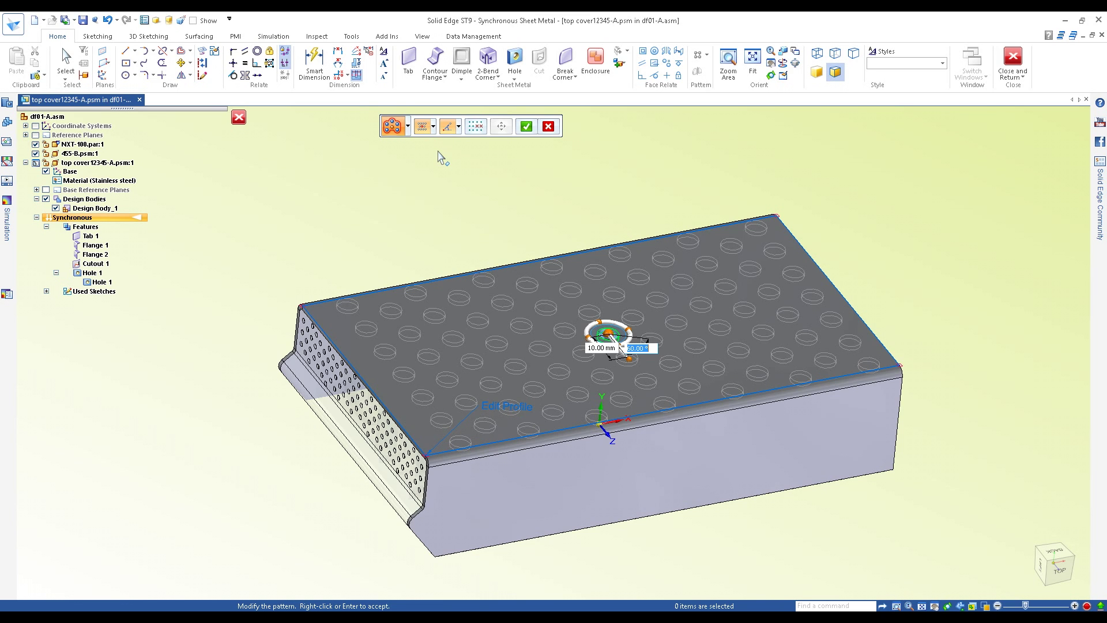
text(45)
key(Tab)
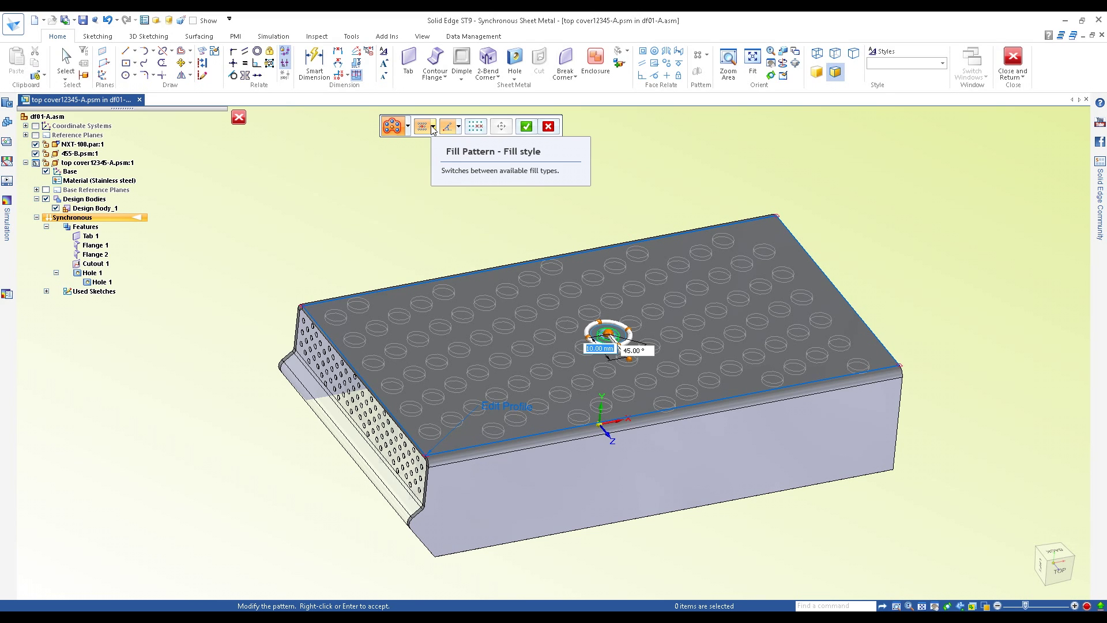
- Try the radial fill style with a count of 7 and 7 mm spacing
click(433, 128)
click(434, 169)
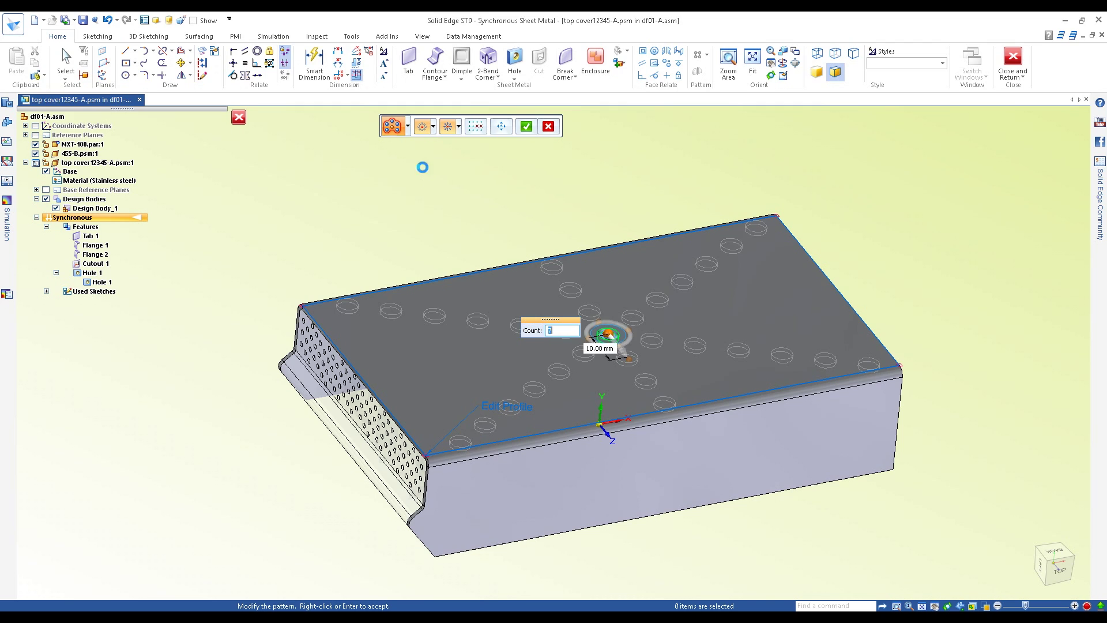
key(Tab)
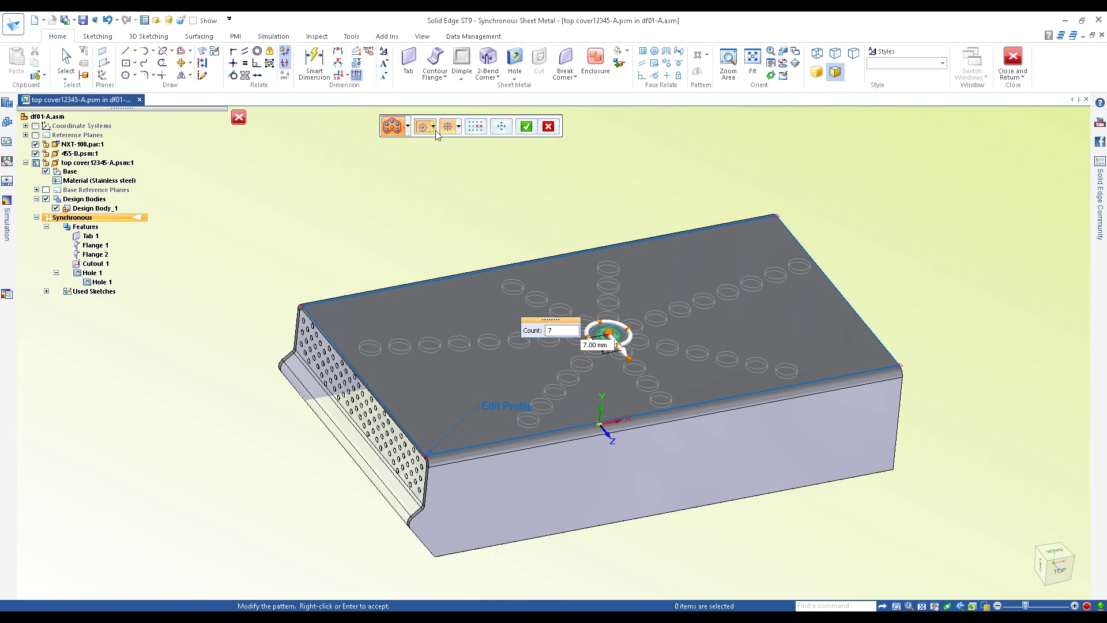
- Change the fill style back to staggered and set the hole spacing to 10 mm
click(435, 130)
click(440, 154)
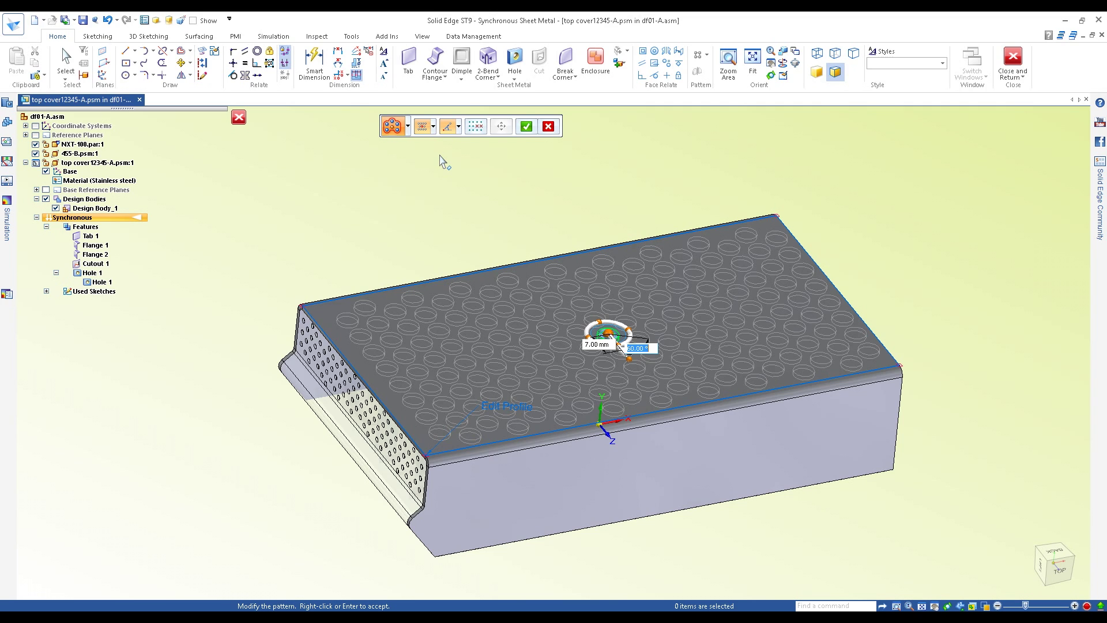
key(Tab)
text(10)
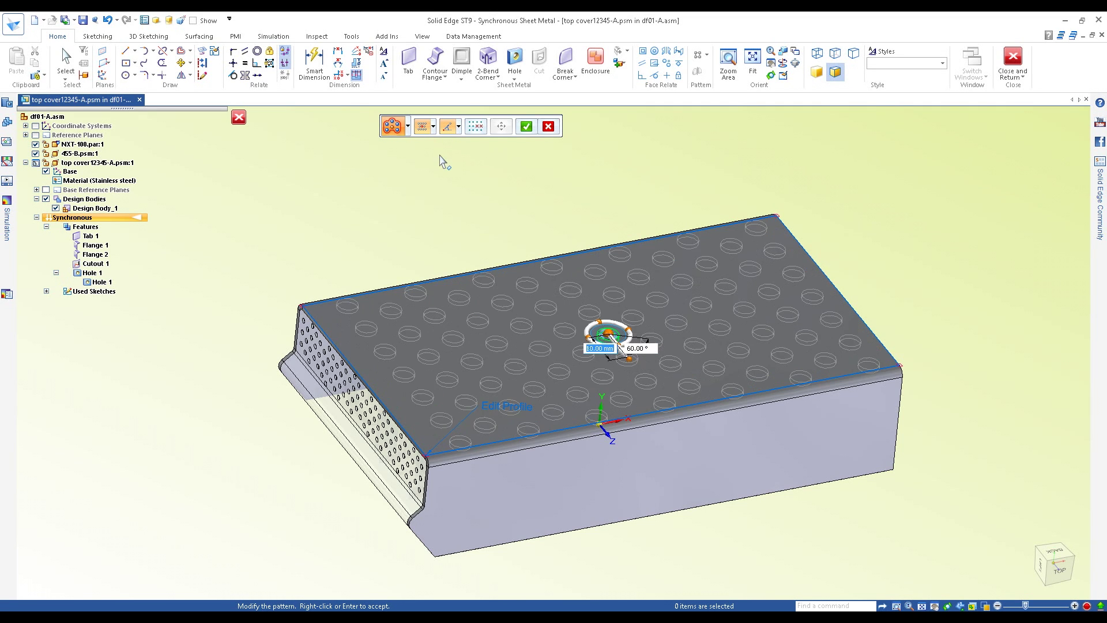
- Set the staggered pattern's angle to 45°
key(Tab)
text(45)
key(Tab)
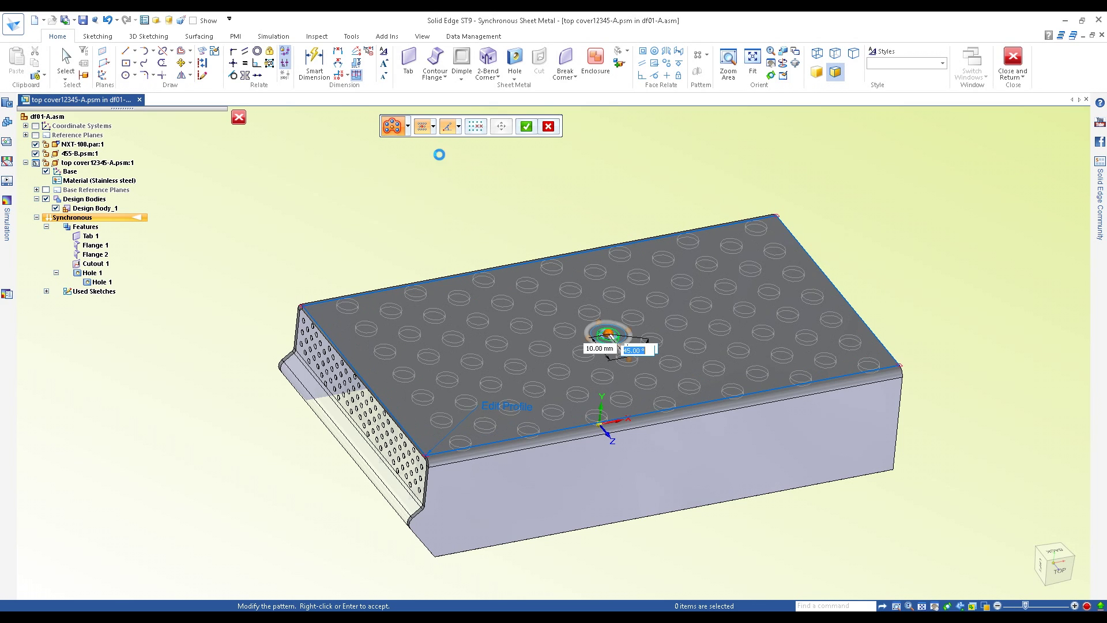
- Set the stagger angle to 60° and accept the fill pattern on the cover's top face
key(Tab)
text(60)
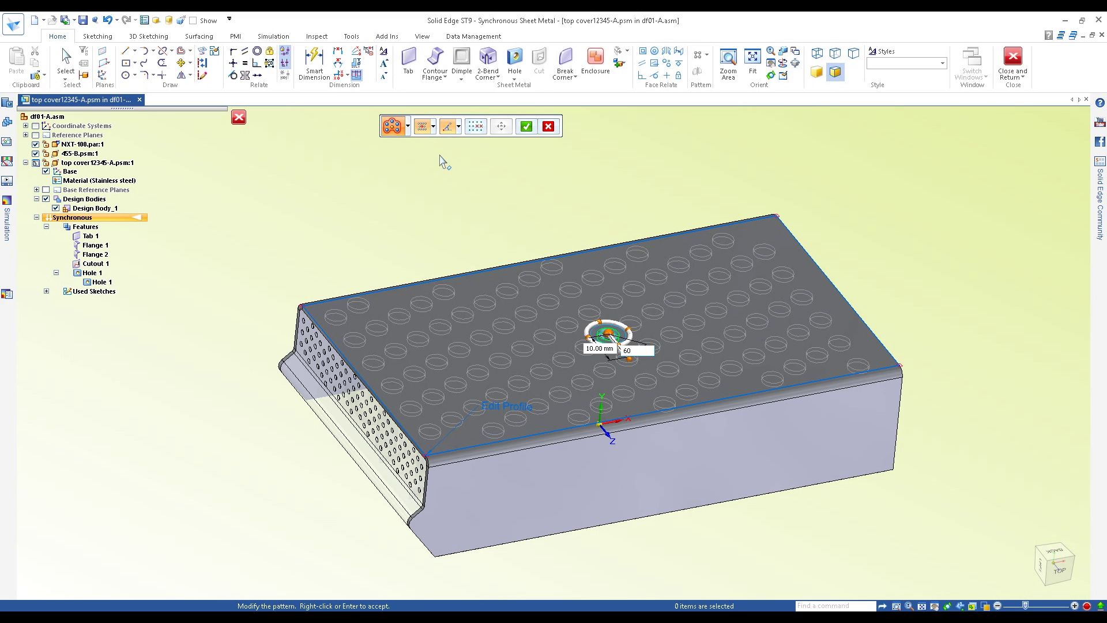
key(Tab)
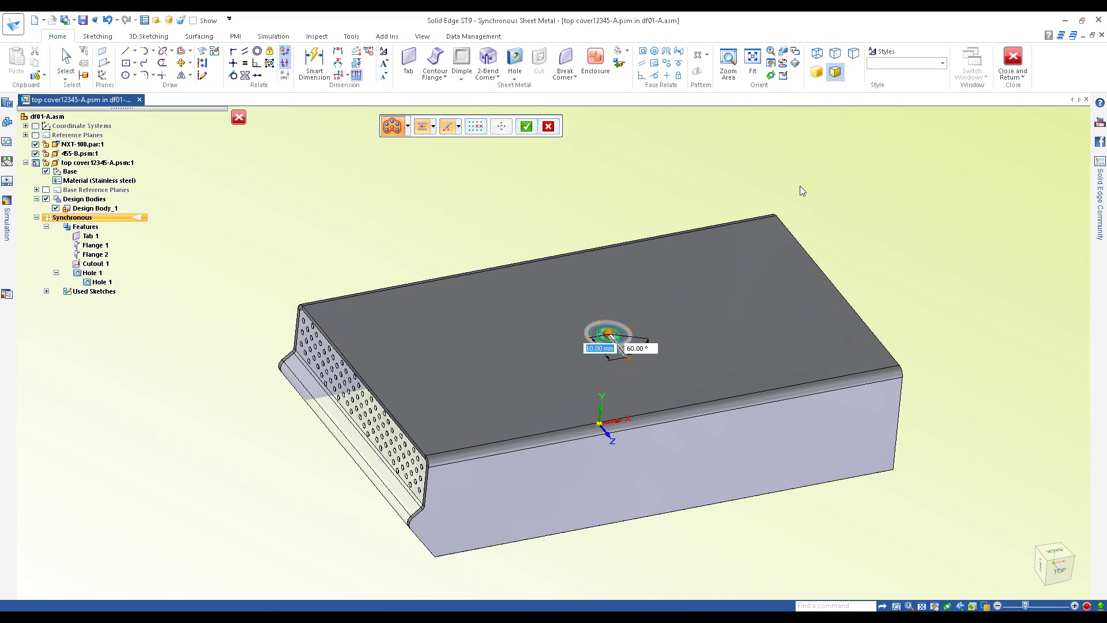
key(Return)
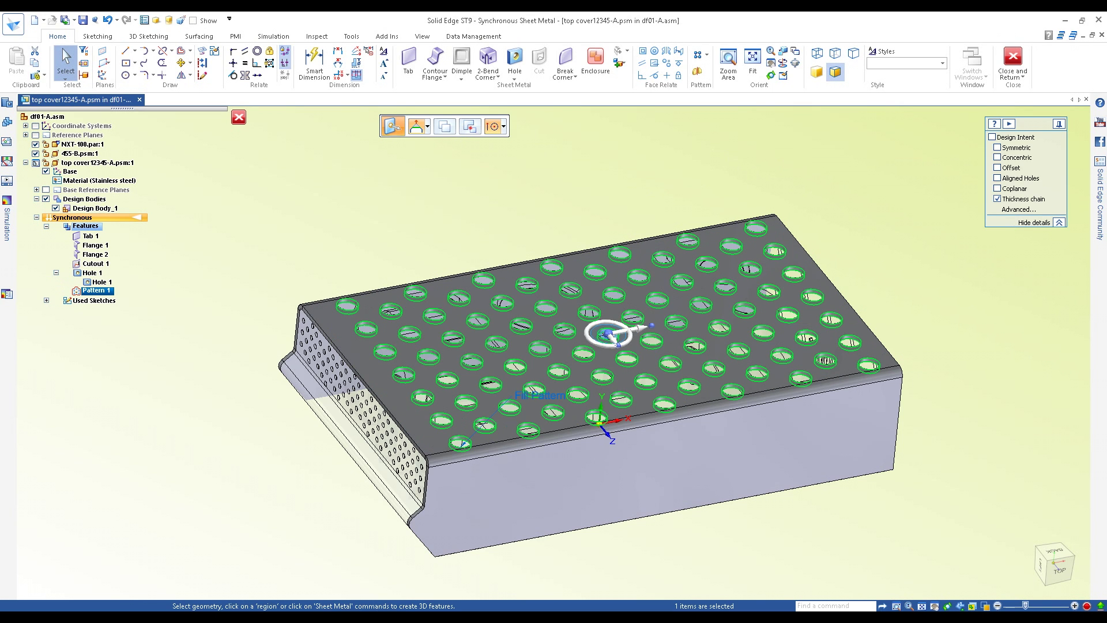
- Clear the pattern selection and return from editing the cover to the df01-A assembly
click(946, 203)
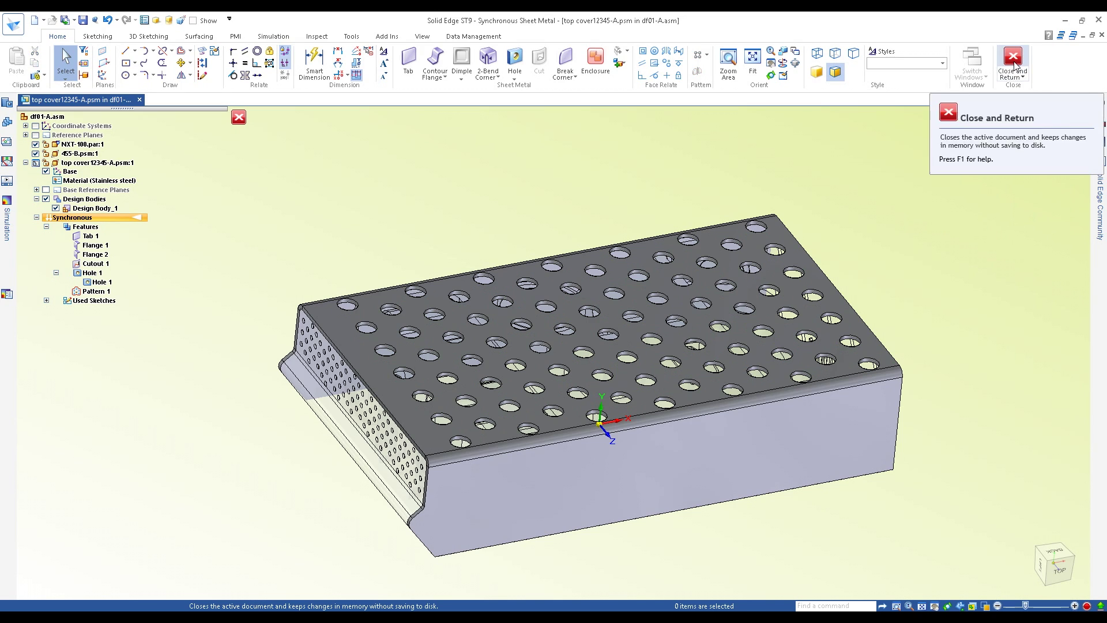
click(1013, 60)
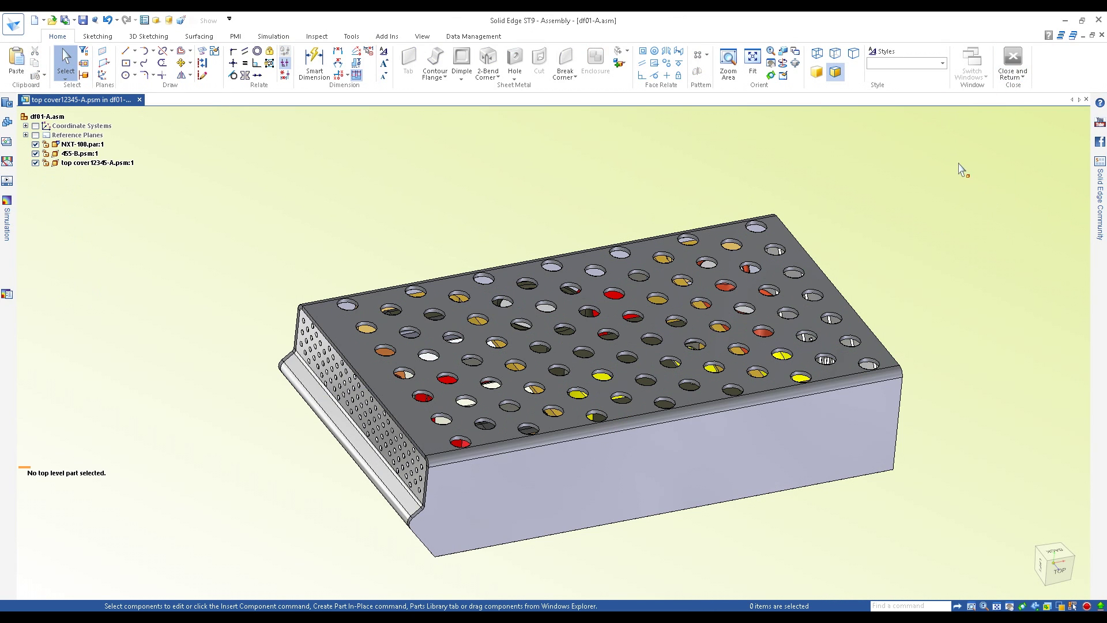